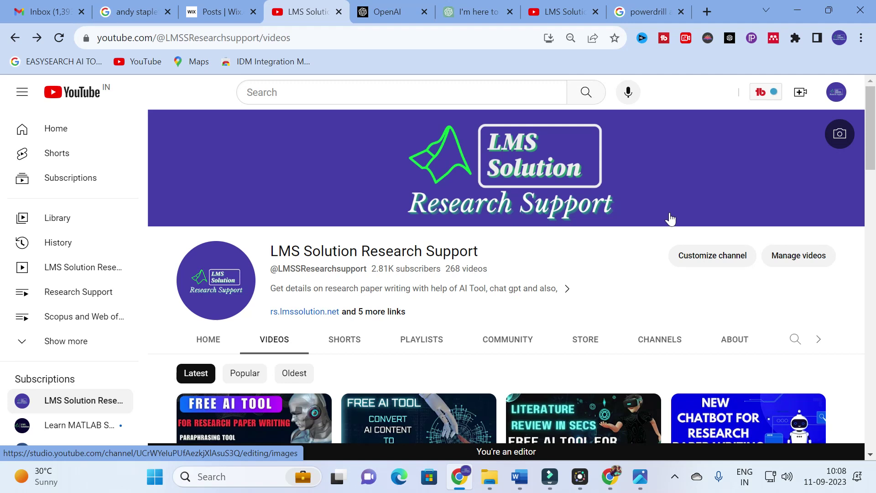
Switch to the photo viewer and view the research paper writing workshop and live MATLAB workshop posters.
mouse_move(641, 483)
left_click(541, 397)
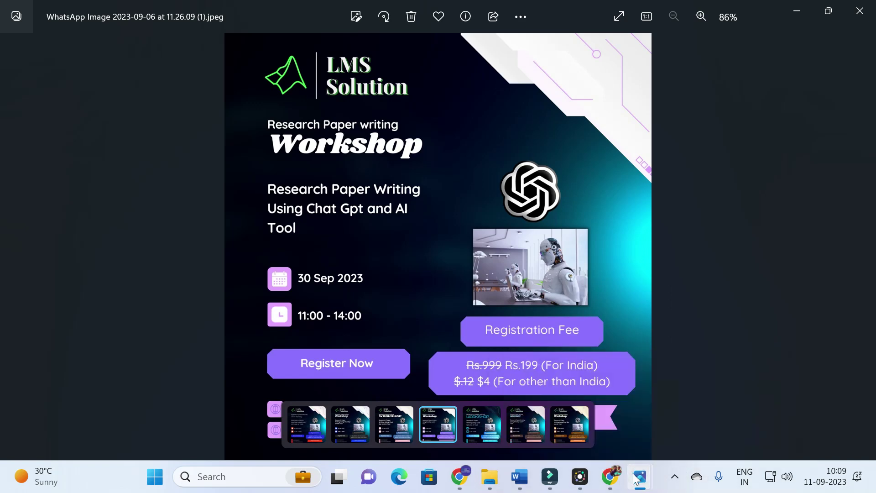
mouse_move(640, 476)
left_click(677, 409)
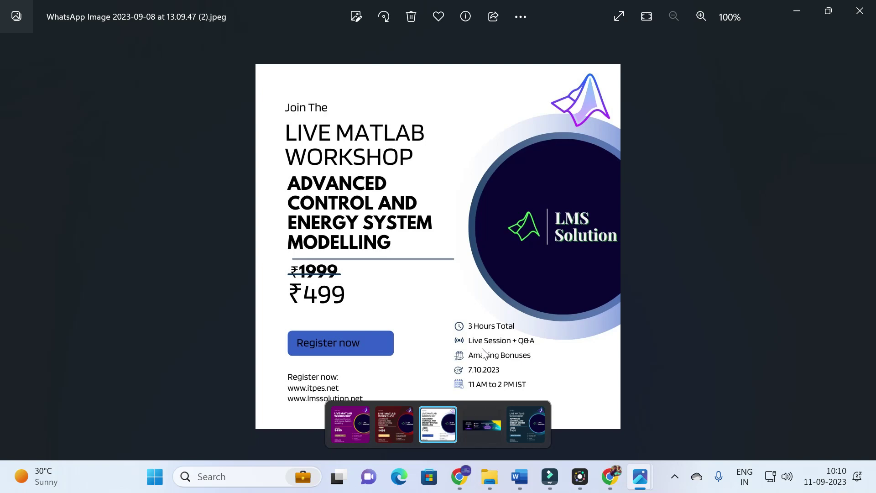
Return to Chrome, open the Powerdrill site from the "powerdrill ai" search results and start its Simple Chat app.
left_click(462, 478)
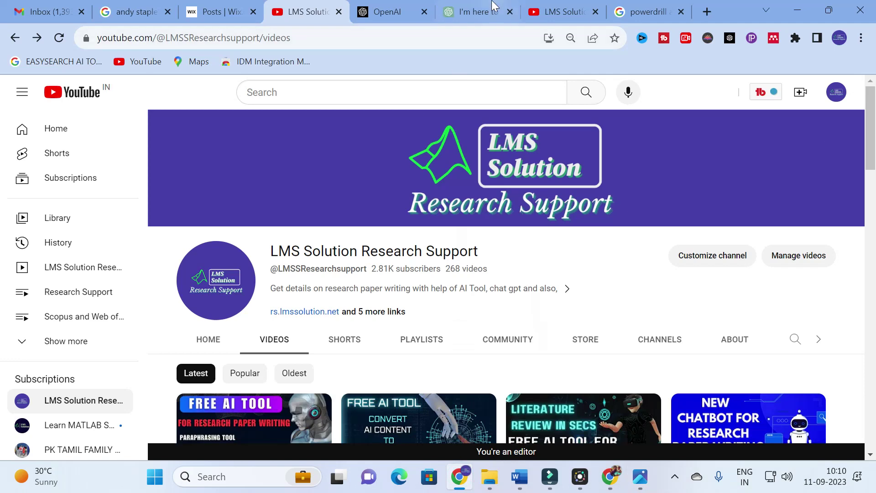
left_click(654, 3)
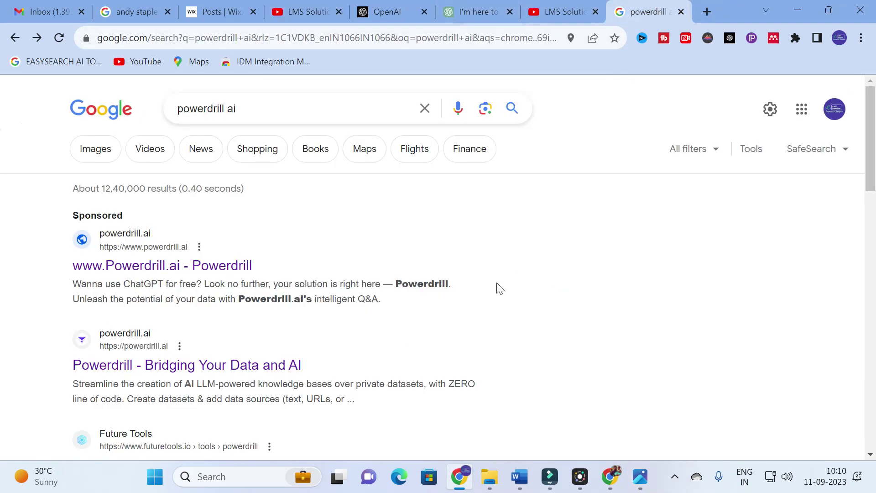
scroll(187, 274, "down", 1)
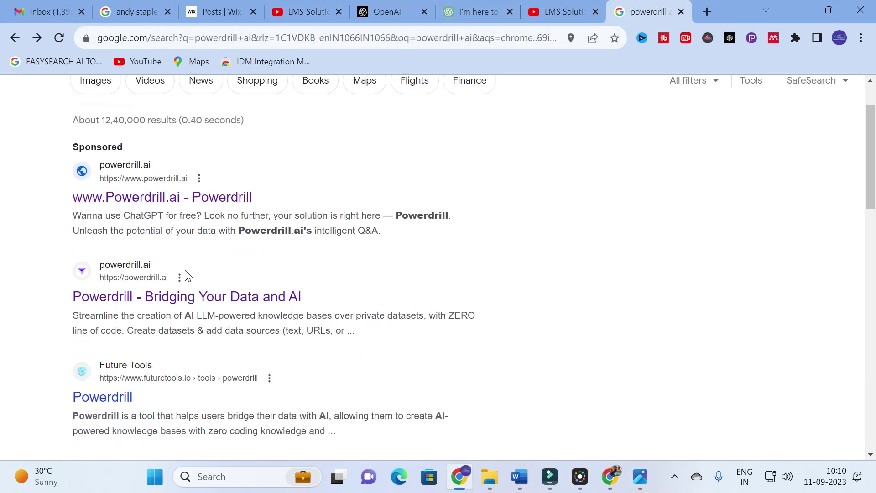
left_click(191, 302)
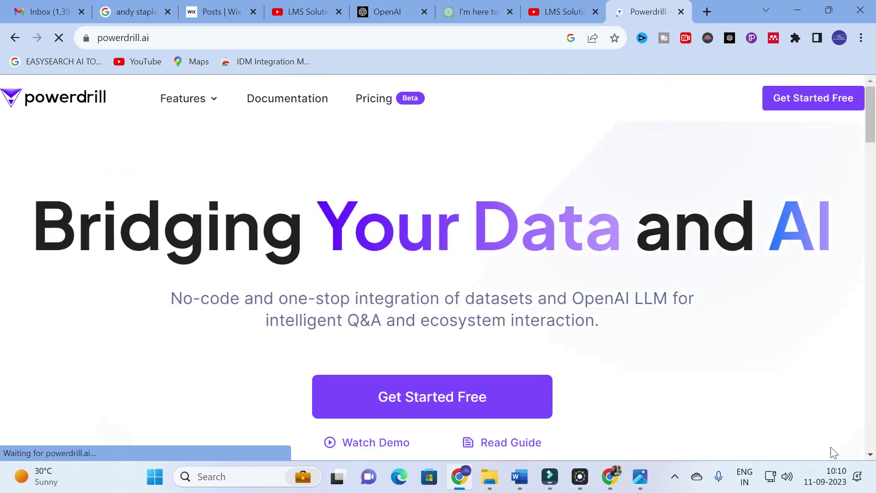
left_click(488, 398)
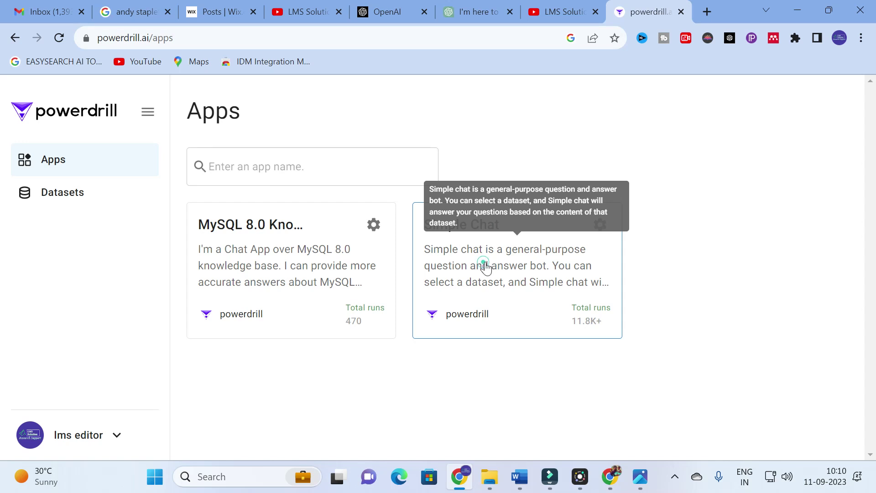
left_click(485, 268)
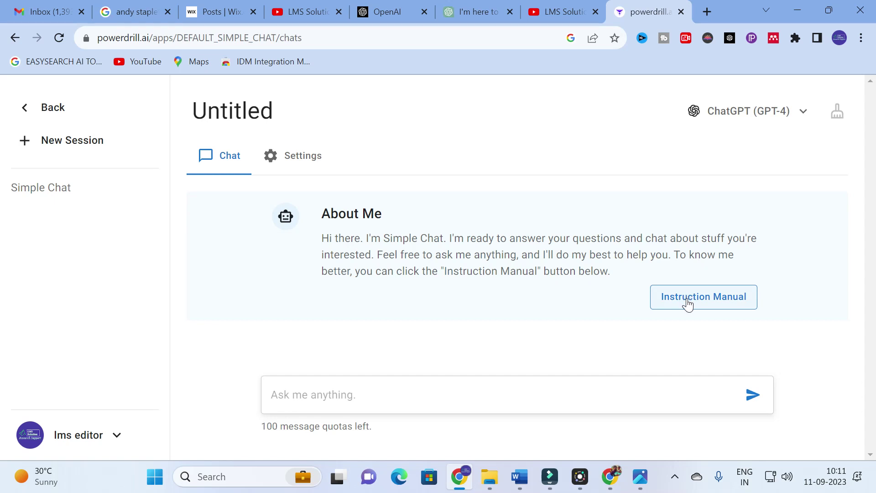
Ask Simple Chat to "explain about renewable energy".
left_click(311, 395)
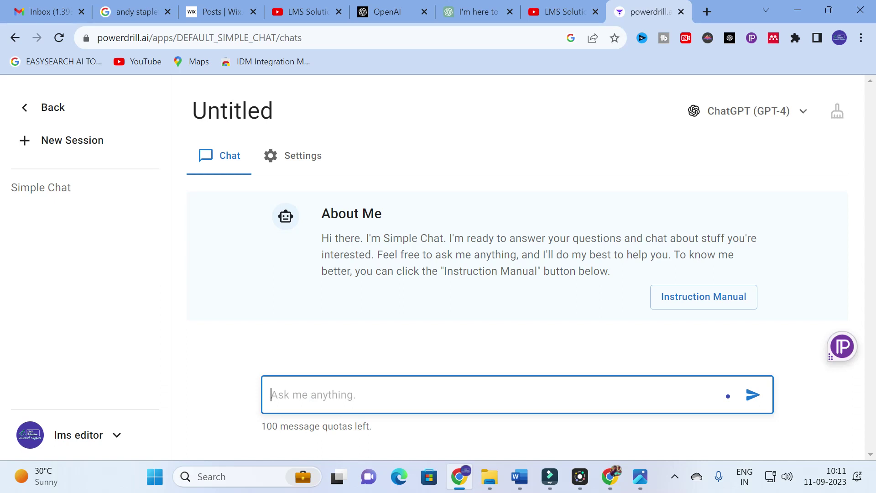
type("exp")
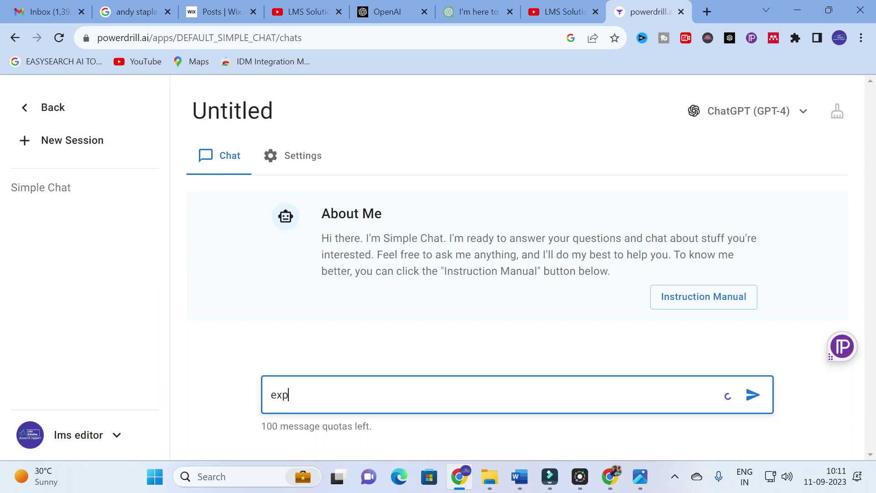
type("lain about renewabl")
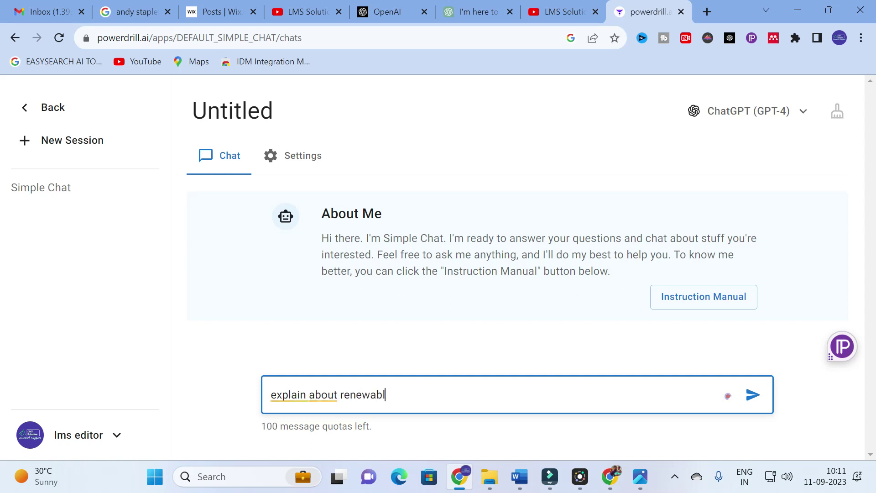
type("e energy")
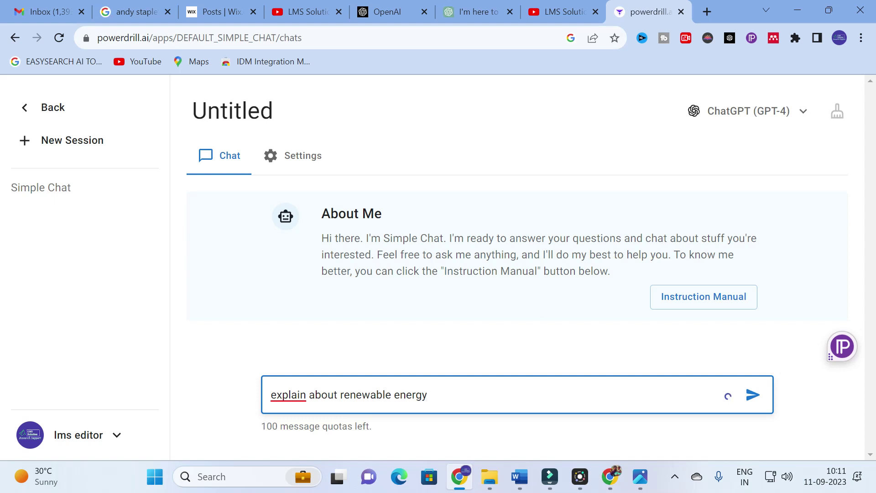
key("Return")
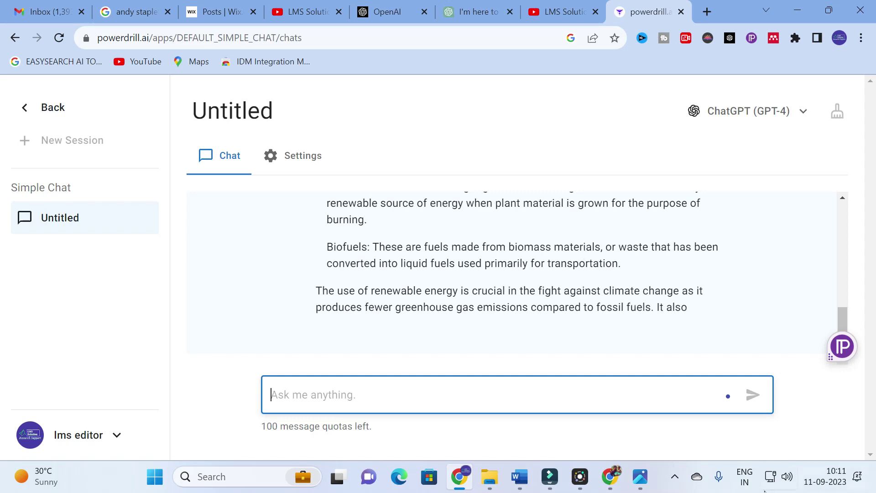
Switch to Word, copy all the numbered references at the end of "MTPZC with hardware results" and return to the Powerdrill chat.
mouse_move(525, 480)
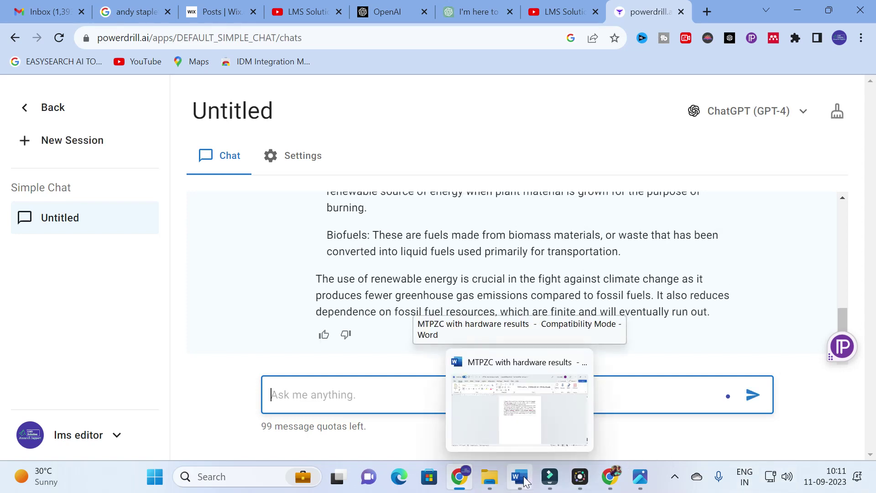
left_click(514, 422)
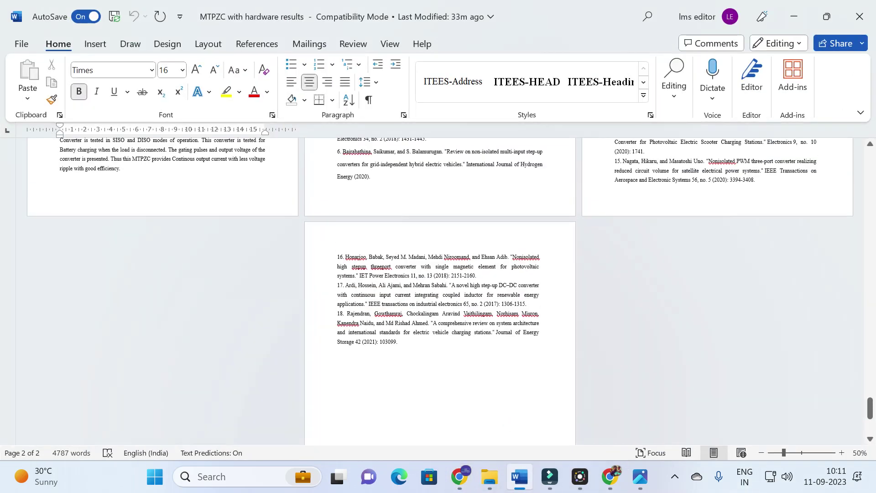
scroll(449, 292, "up", 5)
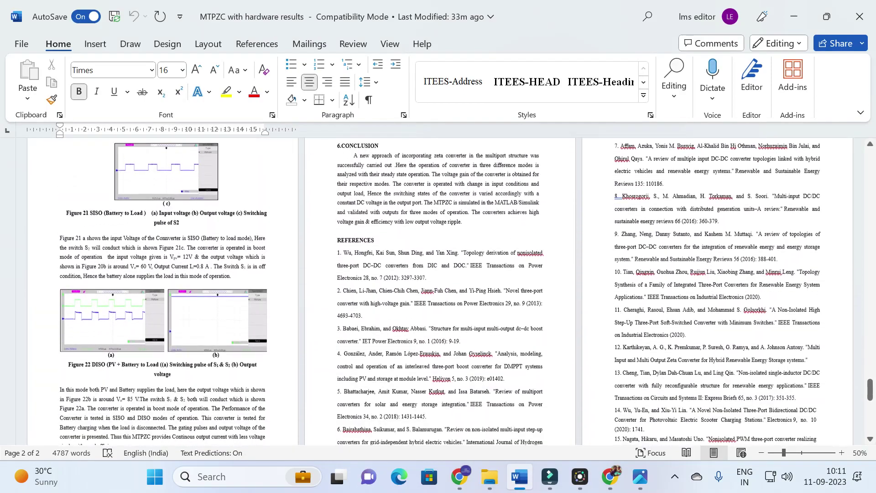
key("ctrl+shift+End")
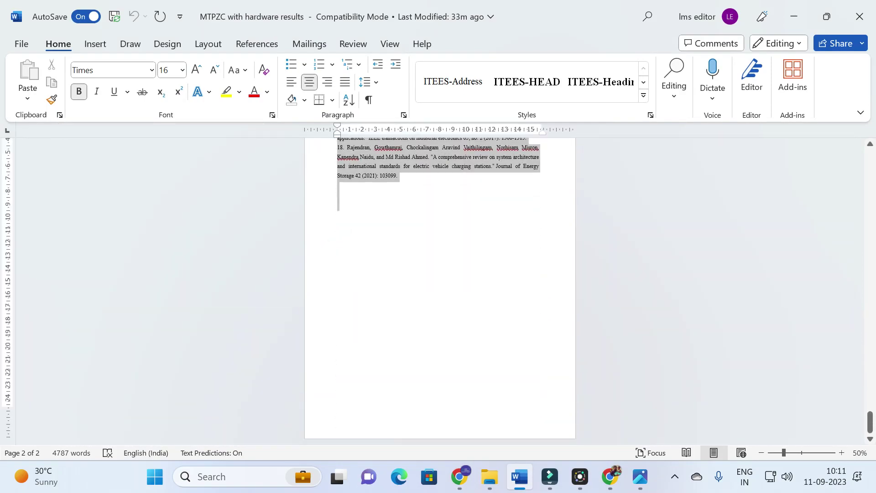
scroll(410, 278, "up", 3)
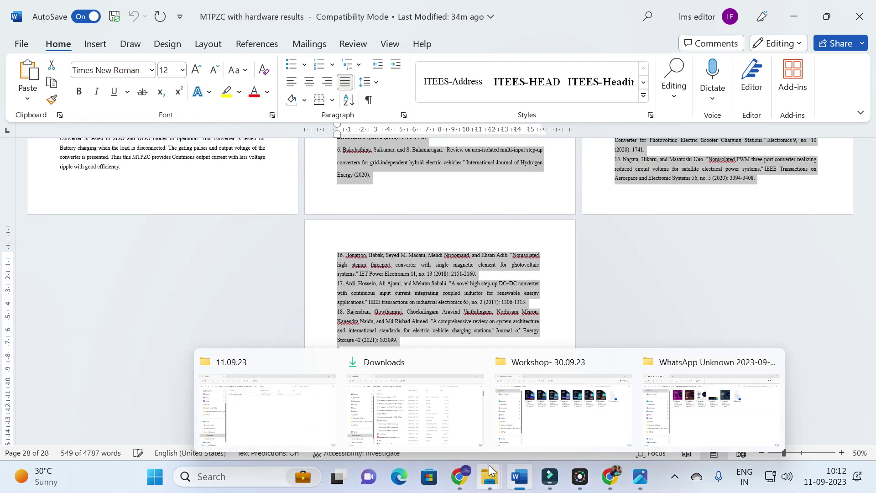
left_click(461, 477)
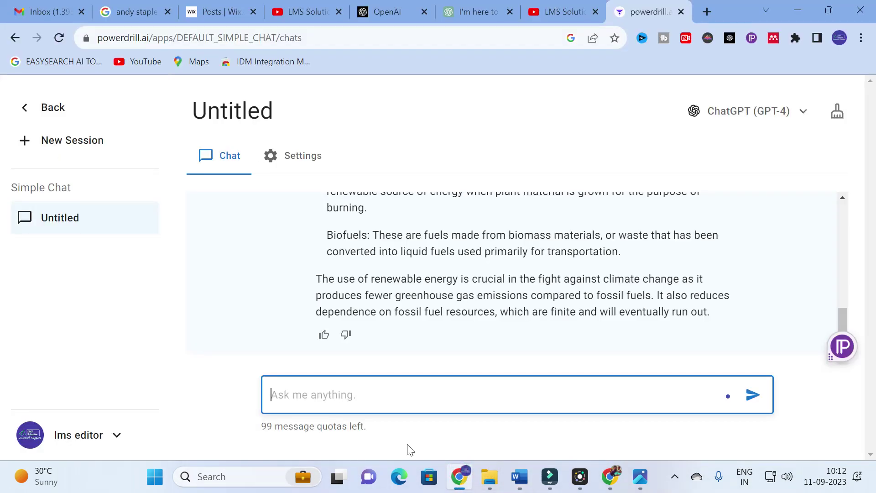
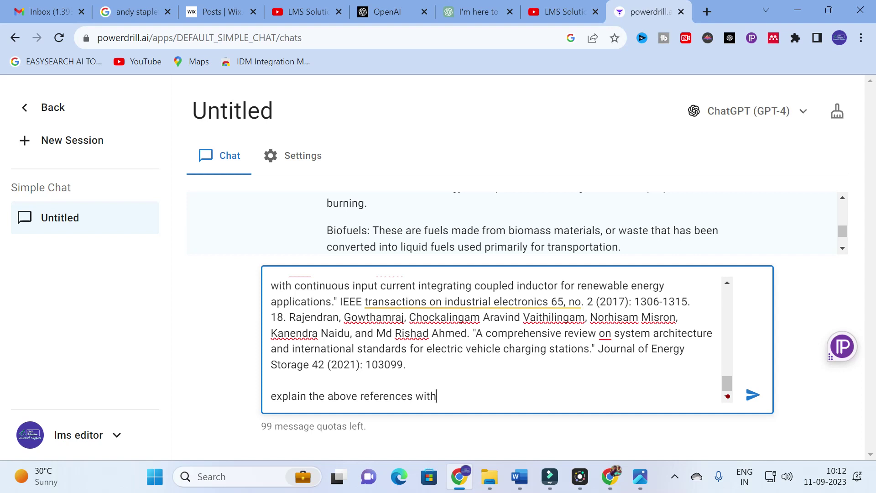
Ask Simple Chat to "explain the above references with their main findings and limitation is about 5 lines each for literature review purpose with proper citation".
type("main findings and limitation is ab")
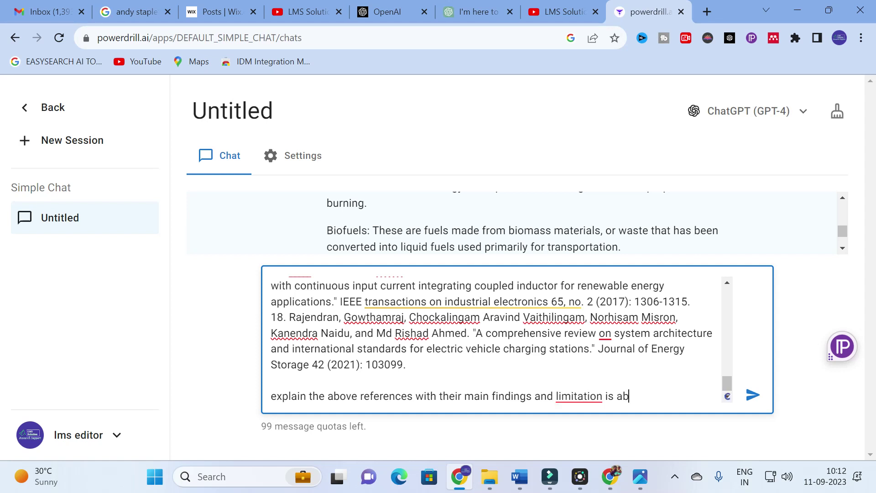
type("out 5 lines each")
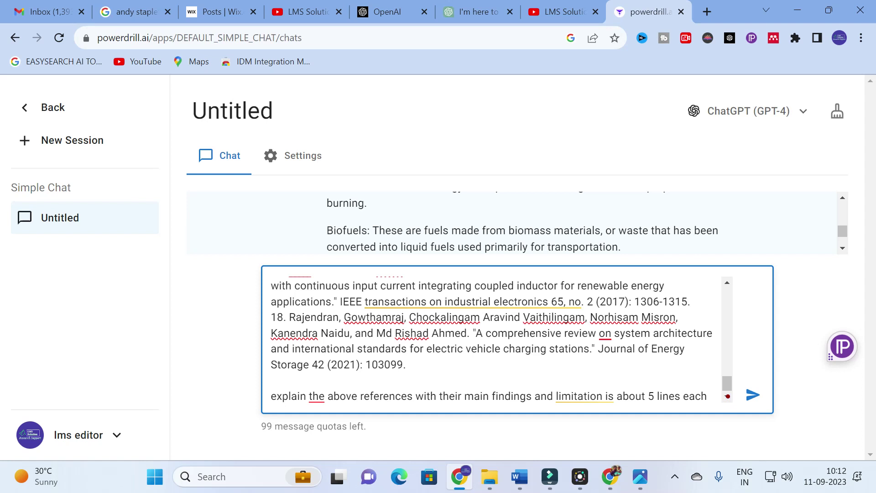
type(" for literature review pur")
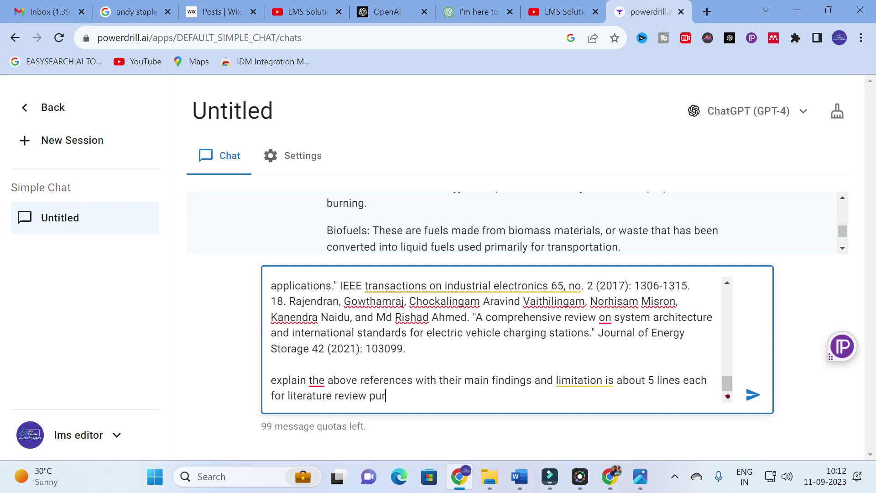
type("pose")
mouse_move(390, 396)
type("with proper citation")
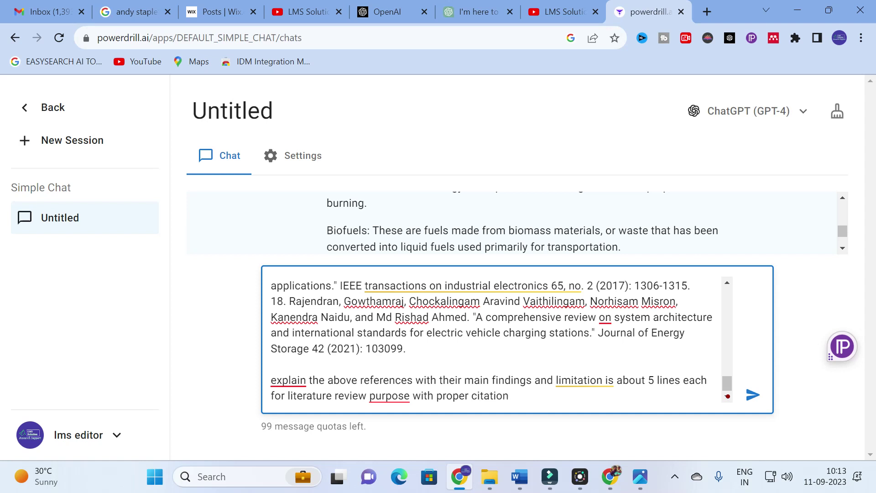
key("Return")
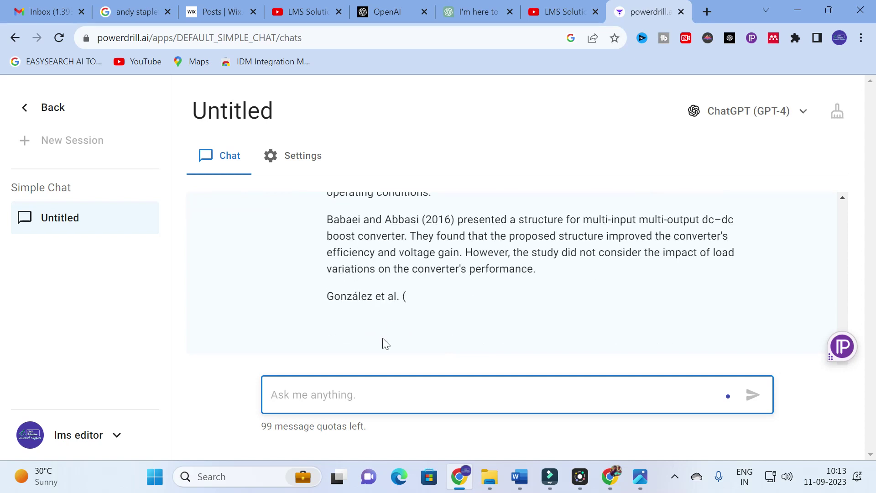
Switch to Word and examine the first entries of the reference list to compare them with the generated review.
left_click(520, 476)
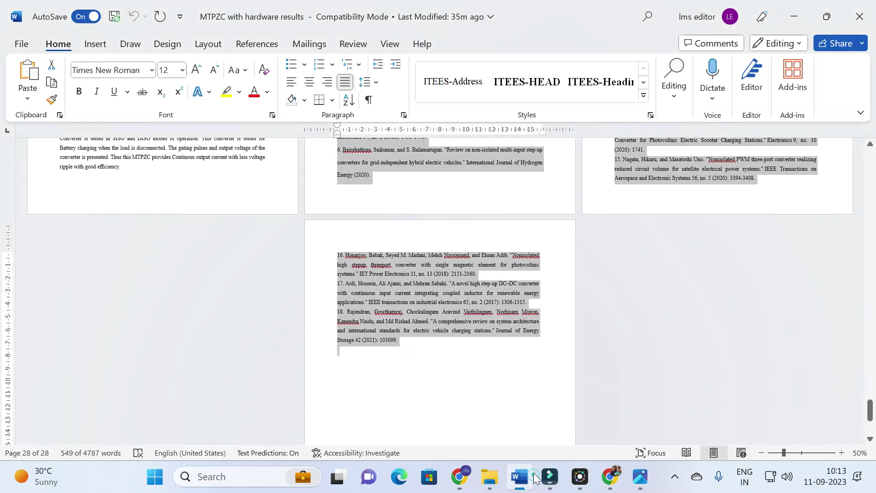
scroll(493, 287, "up", 5)
left_click(449, 256)
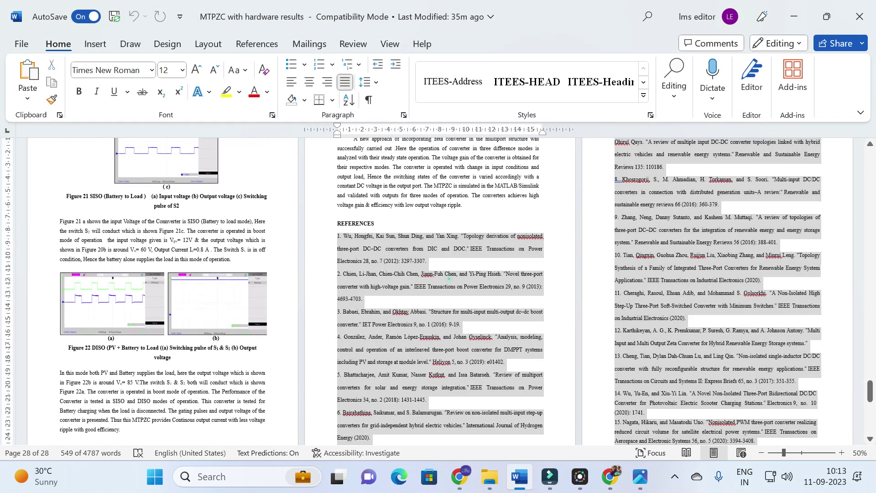
scroll(449, 274, "up", 5, "ctrl")
scroll(437, 292, "up", 1)
scroll(438, 292, "down", 2)
scroll(438, 292, "up", 2, "ctrl")
scroll(438, 292, "up", 1, "ctrl")
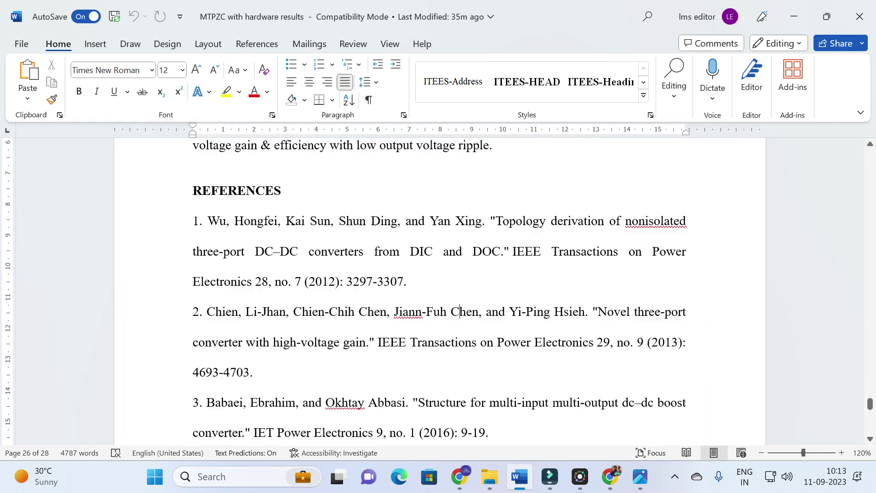
scroll(438, 291, "down", 1)
scroll(438, 291, "down", 2)
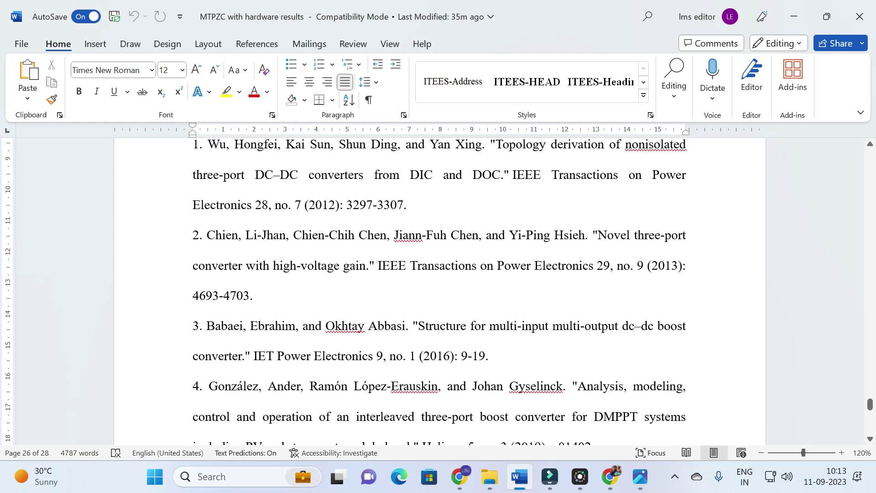
scroll(460, 235, "up", 3)
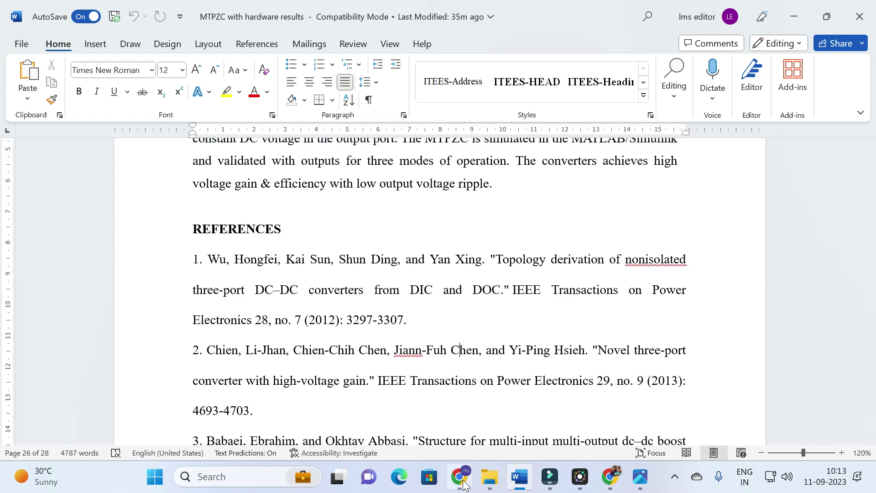
Return to the Powerdrill chat in Chrome and review the generated literature review against the submitted references and prompt.
mouse_move(464, 484)
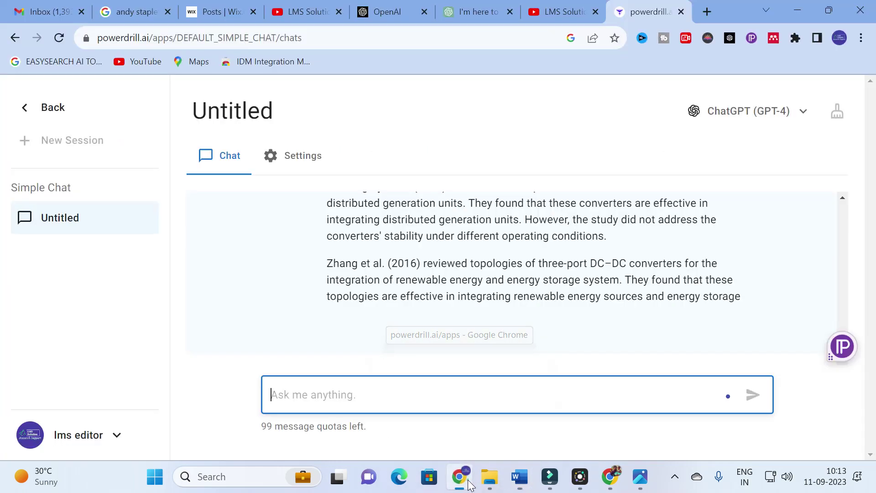
left_click(467, 485)
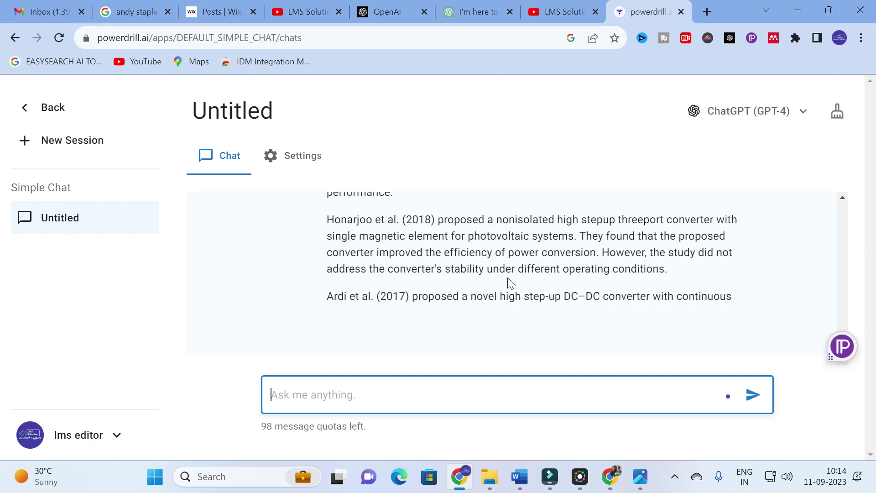
scroll(508, 280, "up", 10)
scroll(517, 278, "up", 15)
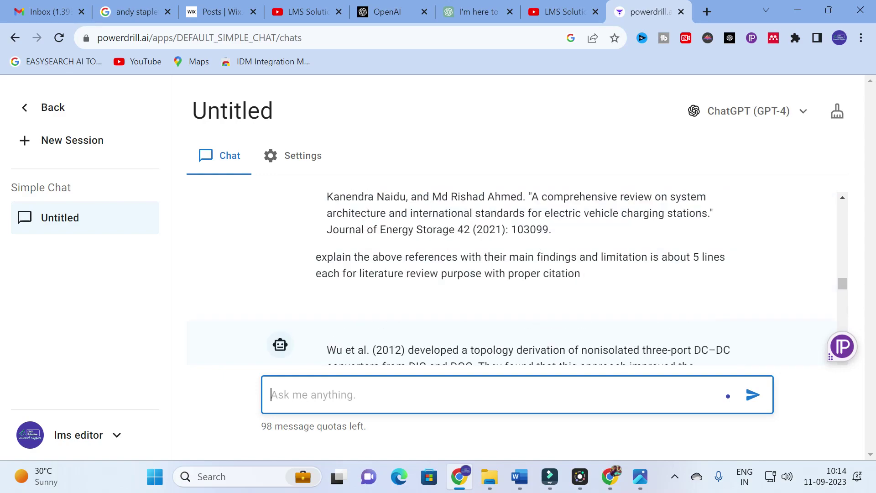
scroll(484, 279, "down", 3)
scroll(484, 279, "up", 15)
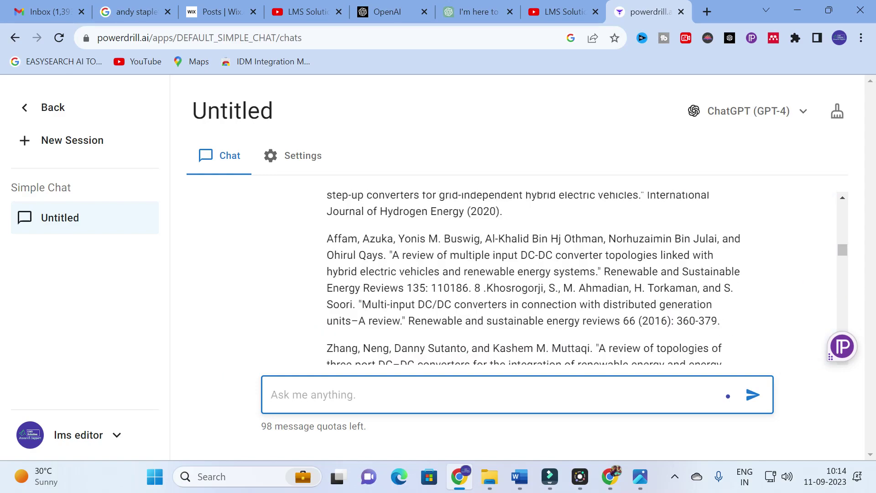
scroll(484, 280, "down", 5)
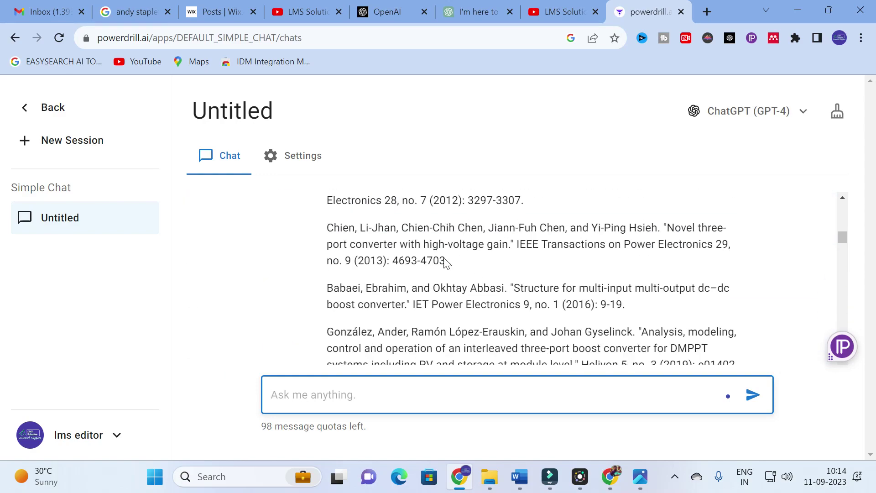
Examine the citation, main findings and limitation that the generated review gives for the first reference, comparing it with the submitted reference.
scroll(379, 219, "up", 1)
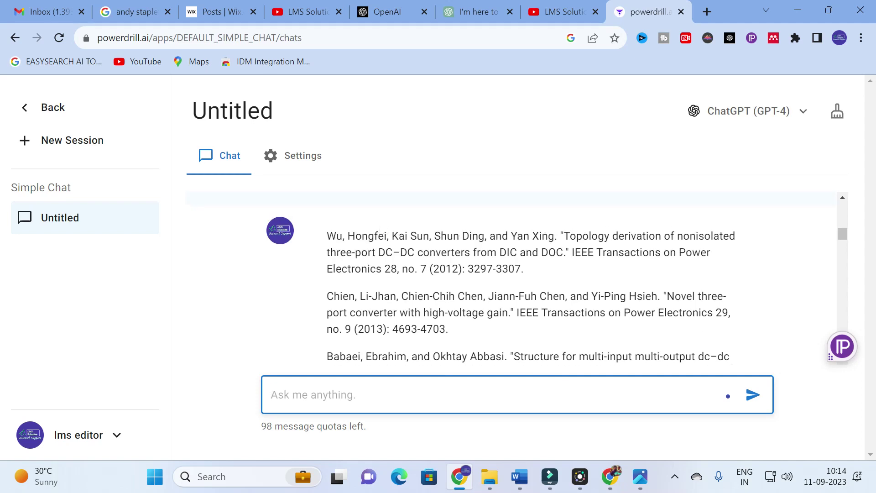
scroll(516, 278, "down", 10)
scroll(517, 278, "up", 3)
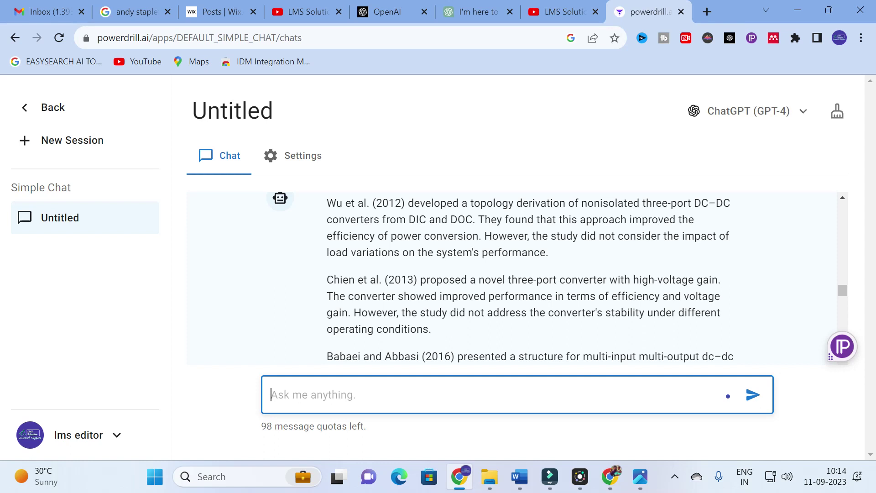
left_click_drag(326, 202, 405, 204)
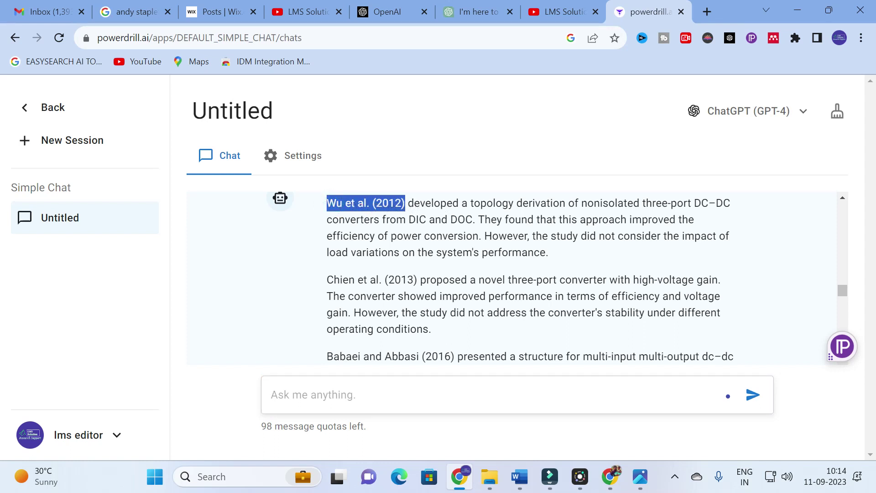
left_click(362, 203)
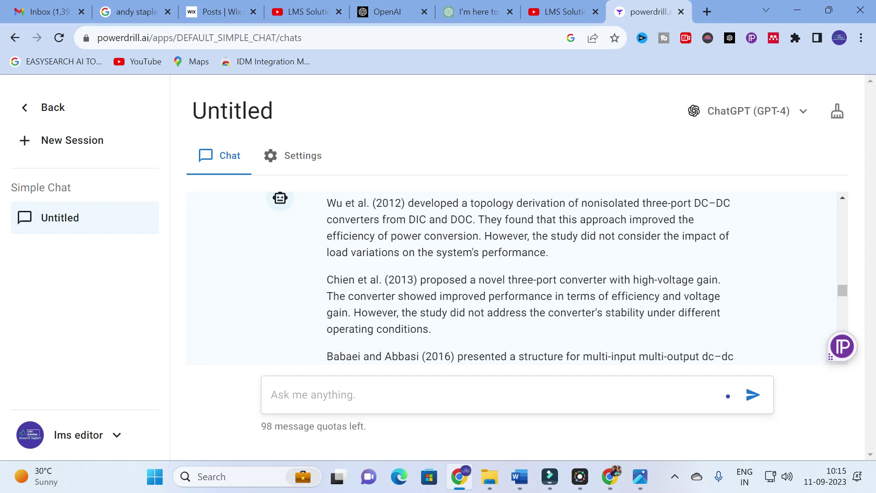
left_click_drag(579, 203, 481, 235)
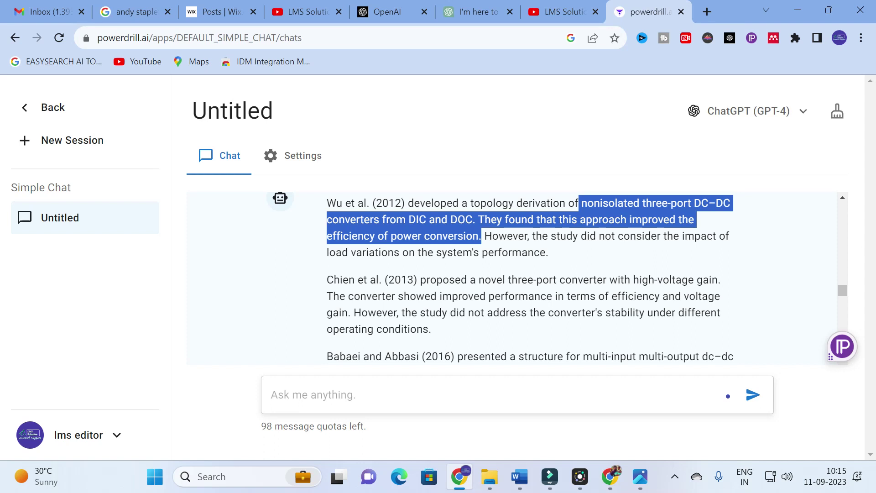
left_click_drag(483, 236, 557, 260)
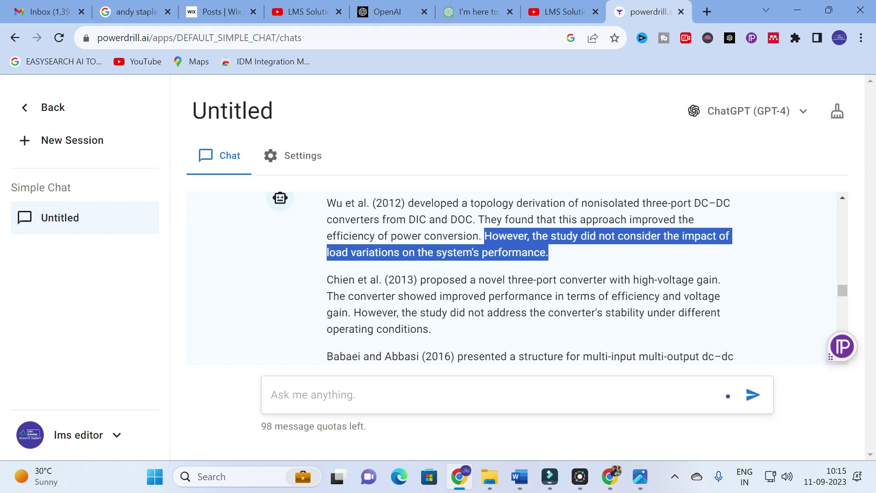
scroll(388, 260, "down", 4)
scroll(387, 260, "up", 6)
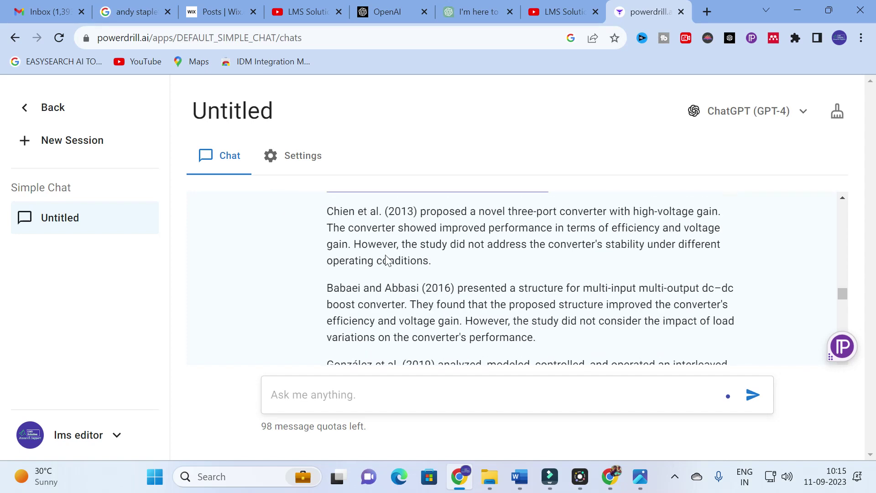
scroll(388, 260, "down", 2)
scroll(557, 279, "down", 1)
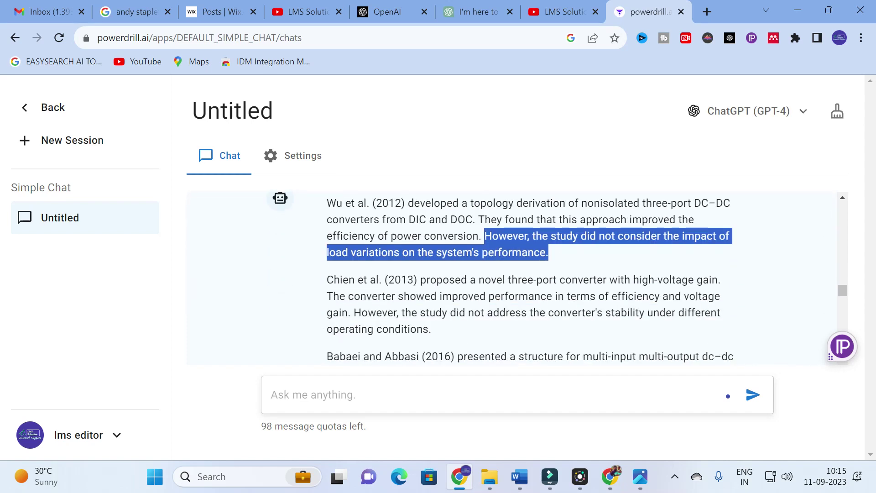
scroll(510, 278, "up", 6)
scroll(511, 278, "down", 3)
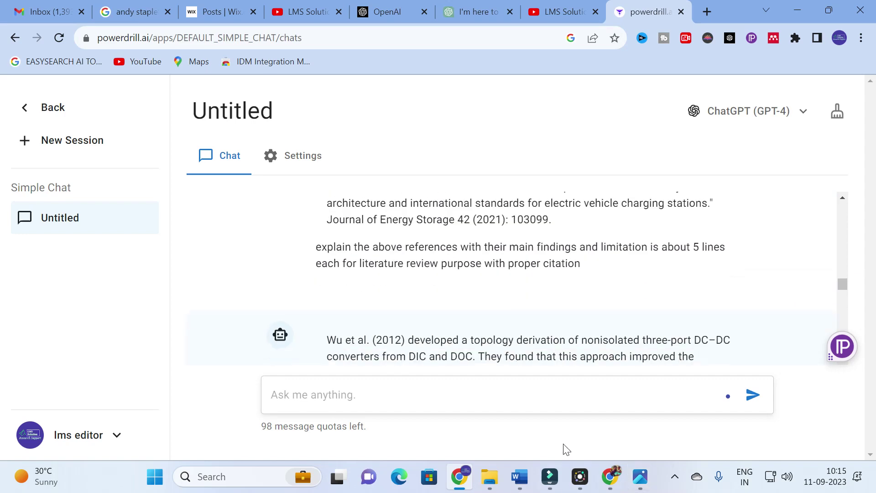
Switch to Word, copy reference 1 without its number, then return to Chrome and paste it into the Powerdrill chat message.
left_click(519, 476)
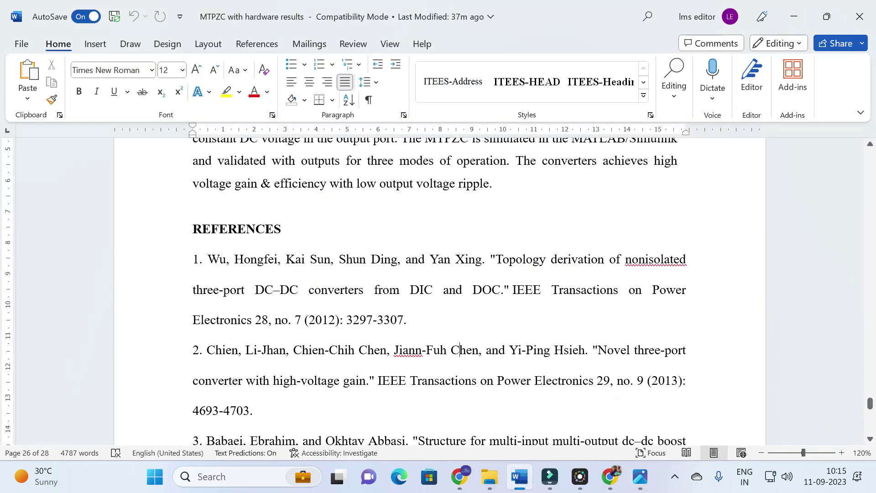
left_click_drag(206, 259, 428, 323)
key("ctrl+c")
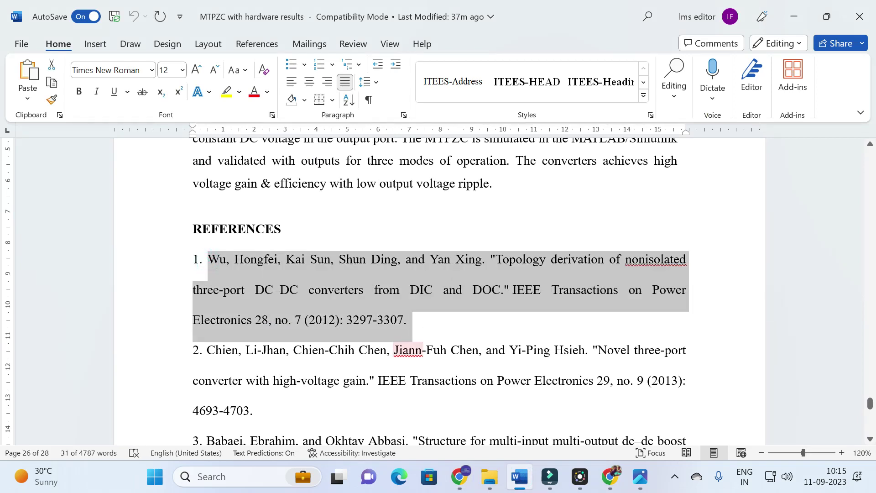
left_click(459, 476)
left_click(388, 399)
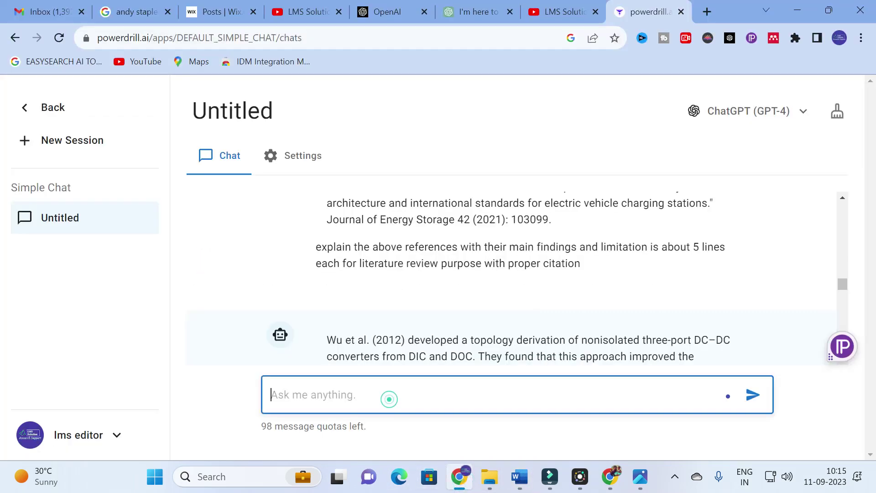
key("ctrl+v")
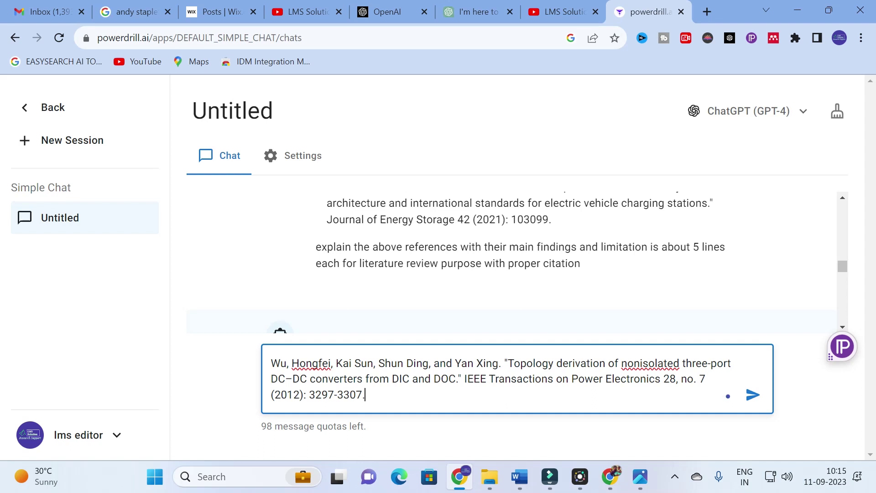
Below the pasted reference, ask Simple Chat to "explain the above paper in detail including main findings , summary and limitations of the paper".
type("explainth e")
key("BackSpace")
key("BackSpace")
key("BackSpace")
key("BackSpace")
type("the above paper")
type("etail inclus")
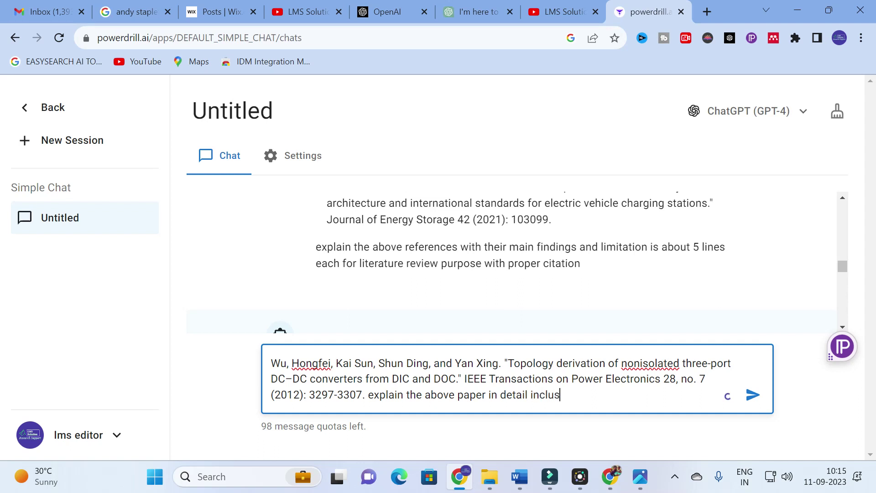
type("ding")
key("BackSpace")
key("BackSpace")
key("BackSpace")
key("BackSpace")
key("BackSpace")
type("ding main findin")
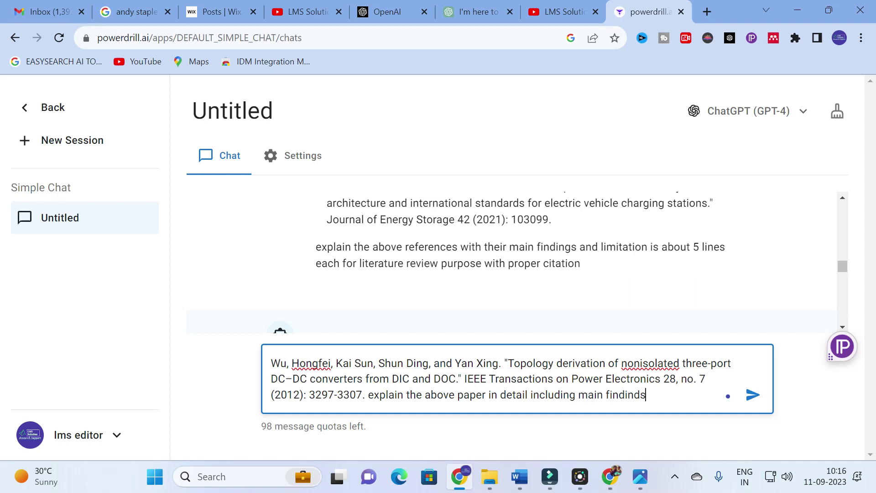
type("gs , summary and limi")
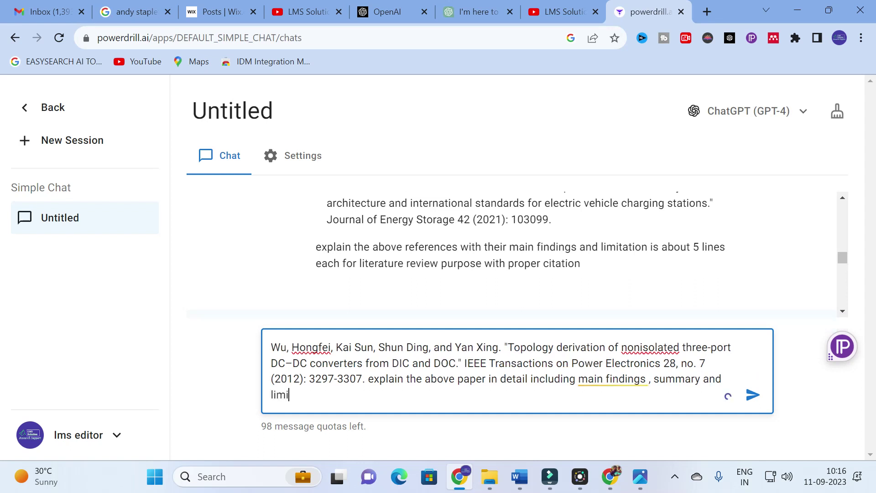
type("taions of")
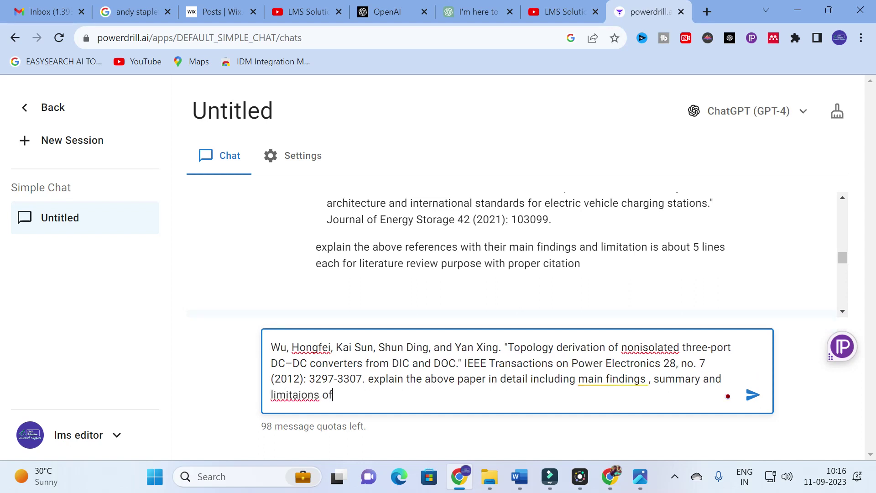
type(" the paper")
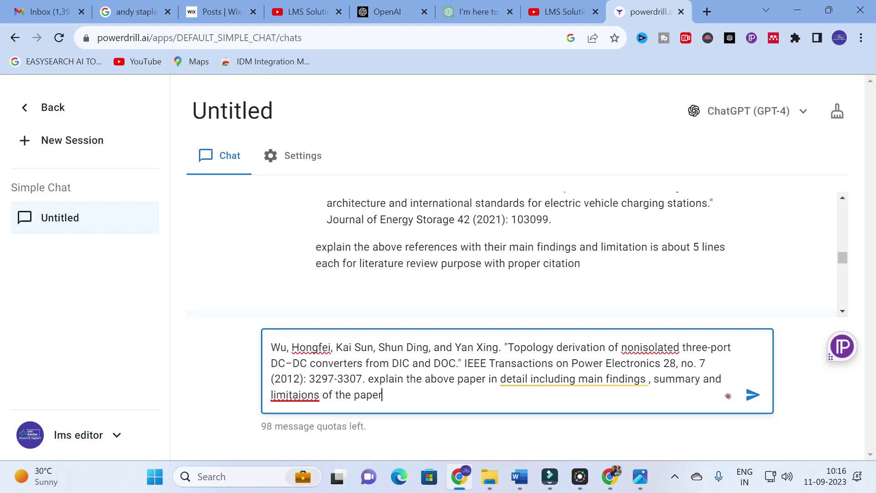
right_click(304, 395)
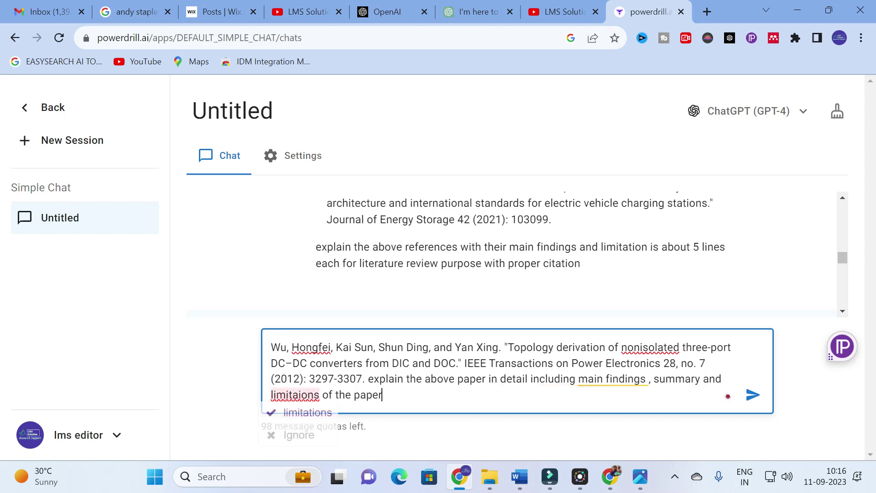
left_click(301, 412)
left_click(757, 402)
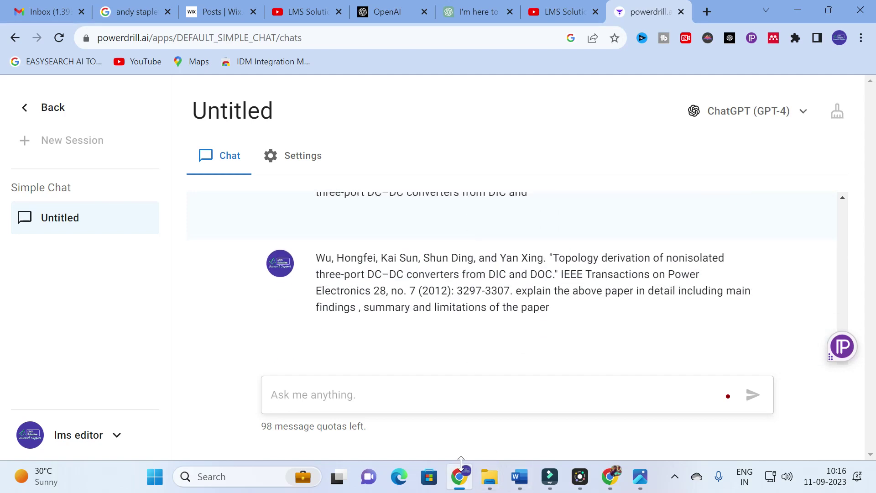
Review the title, authors and publication details at the start of the new answer about the first reference.
mouse_move(476, 472)
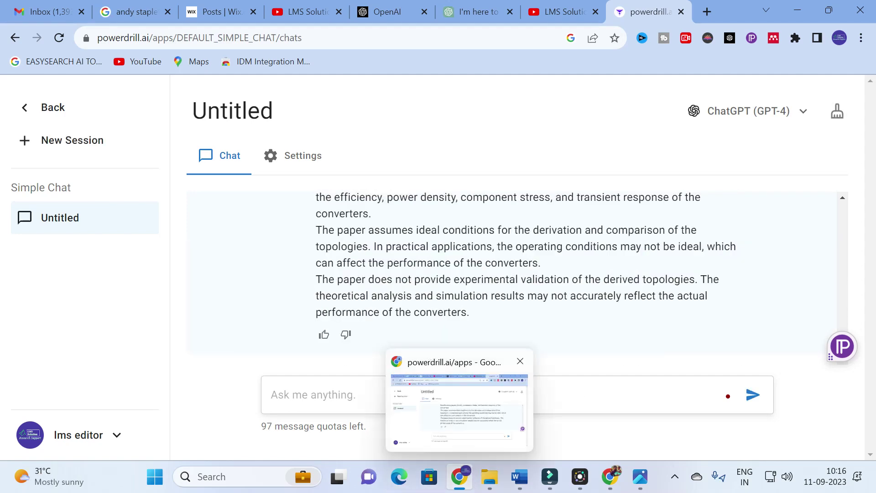
scroll(502, 274, "up", 10)
scroll(511, 278, "down", 2)
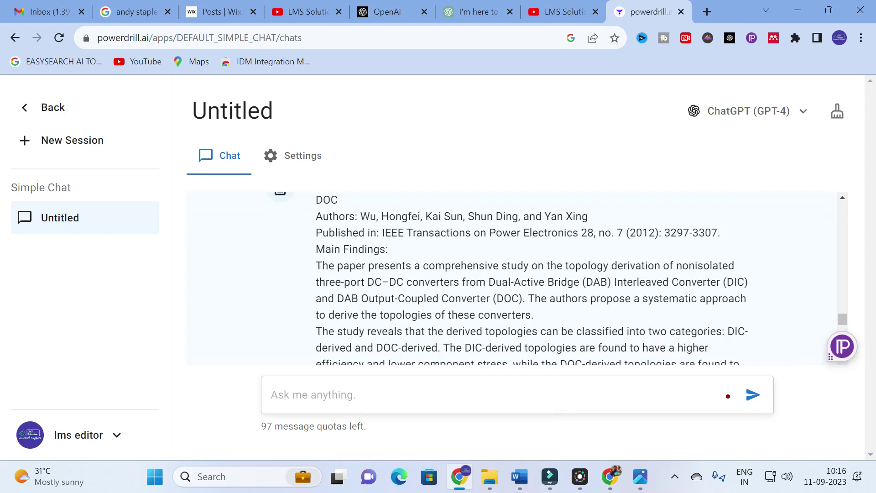
scroll(338, 230, "up", 2)
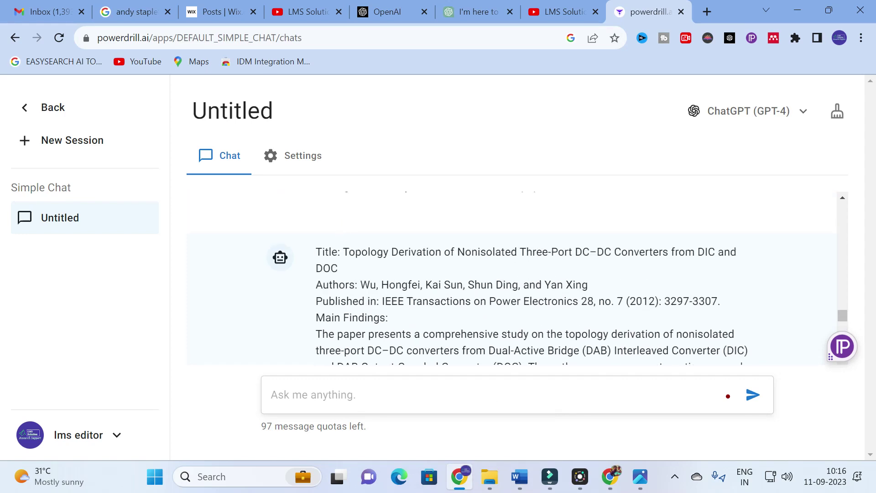
left_click_drag(343, 251, 397, 274)
scroll(397, 274, "down", 4)
scroll(397, 274, "up", 2)
scroll(349, 281, "up", 2)
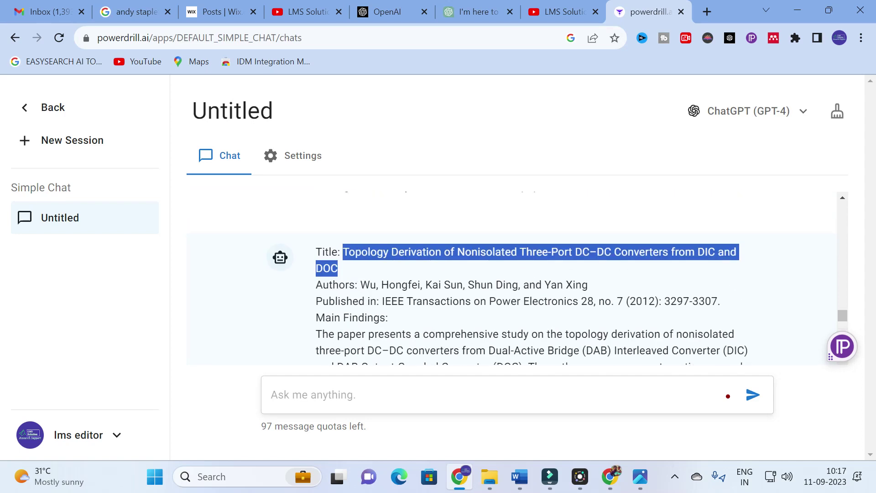
left_click_drag(361, 285, 639, 287)
scroll(401, 265, "down", 2)
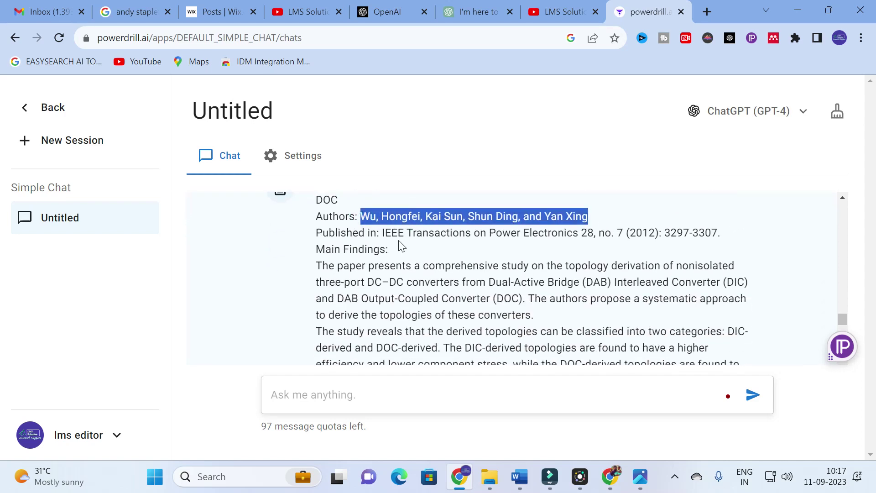
left_click_drag(382, 233, 428, 265)
scroll(382, 232, "down", 2)
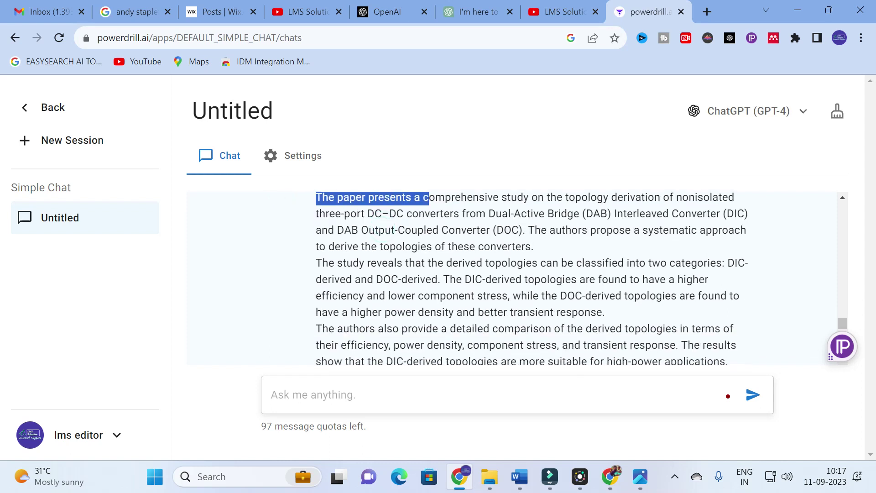
left_click(382, 231)
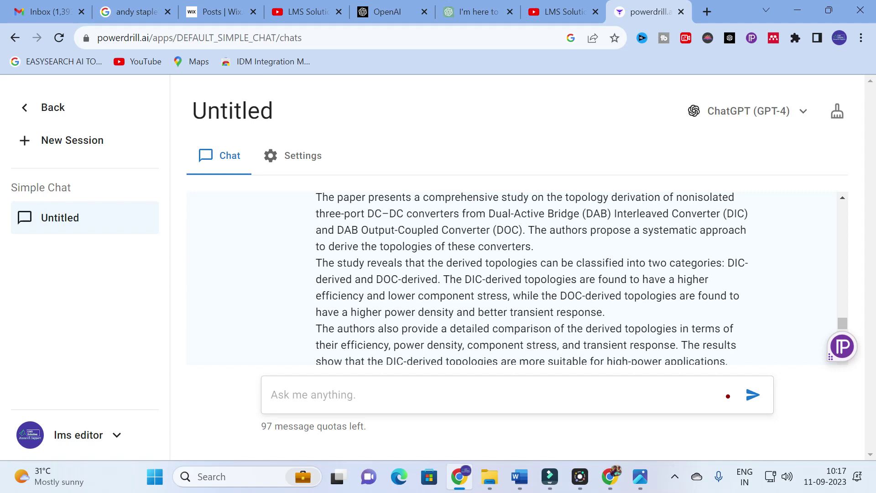
Read through the Main Findings, Summary and Limitations sections of the answer, highlighting the summary and limitations text.
scroll(515, 279, "down", 3)
scroll(515, 279, "up", 3)
scroll(515, 278, "down", 2)
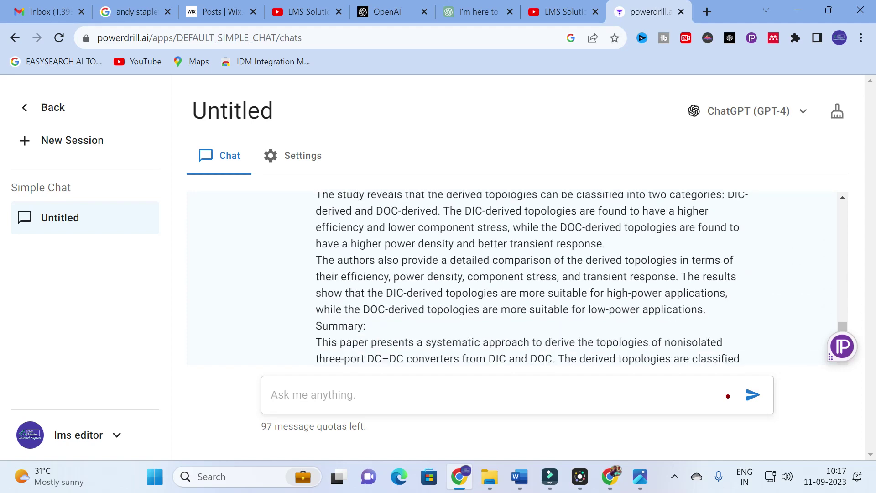
scroll(372, 269, "up", 2)
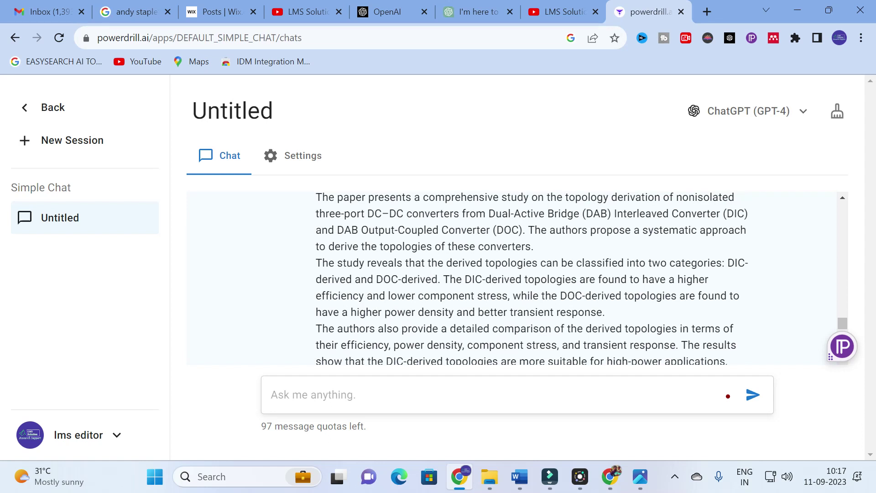
scroll(669, 276, "down", 2)
scroll(581, 278, "down", 4)
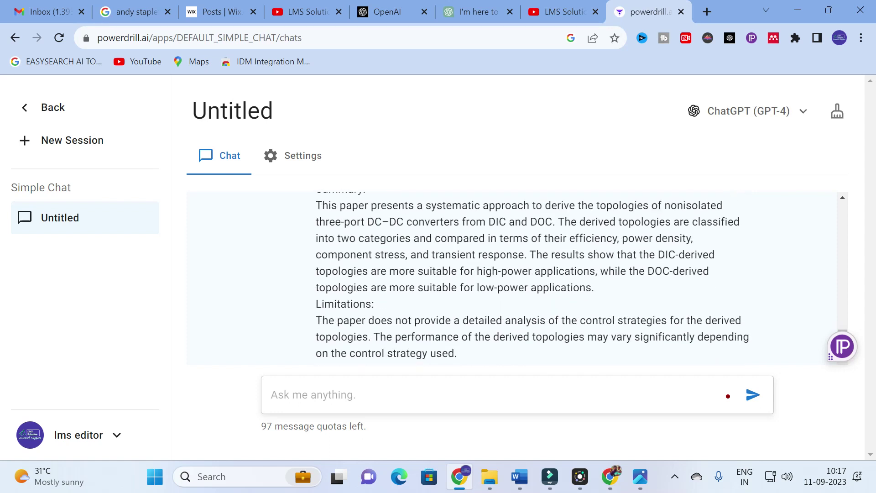
scroll(359, 278, "up", 2)
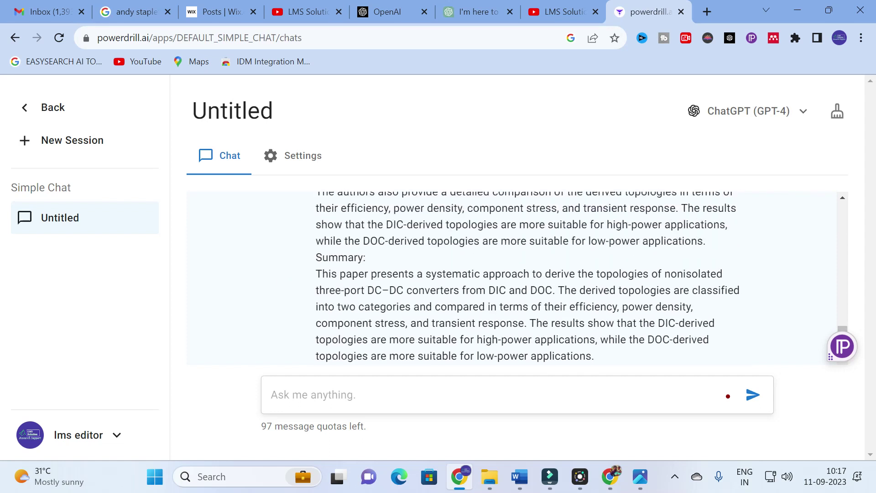
left_click_drag(315, 258, 388, 263)
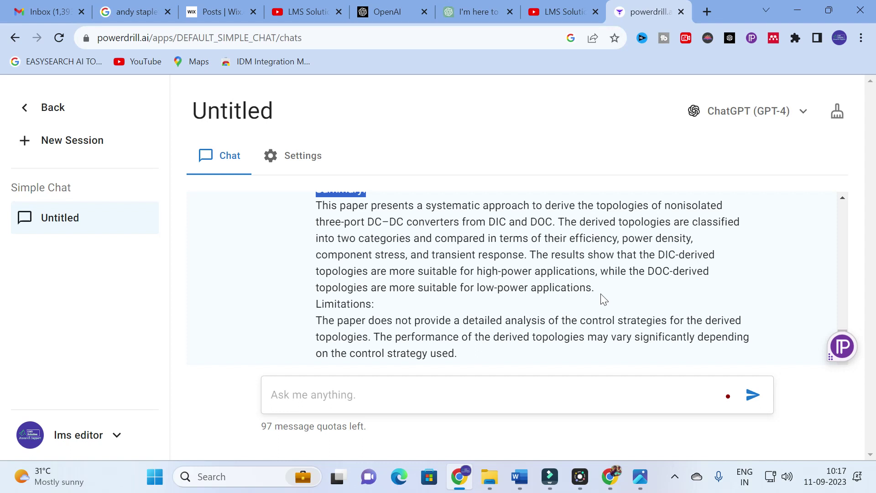
left_click_drag(316, 205, 612, 291)
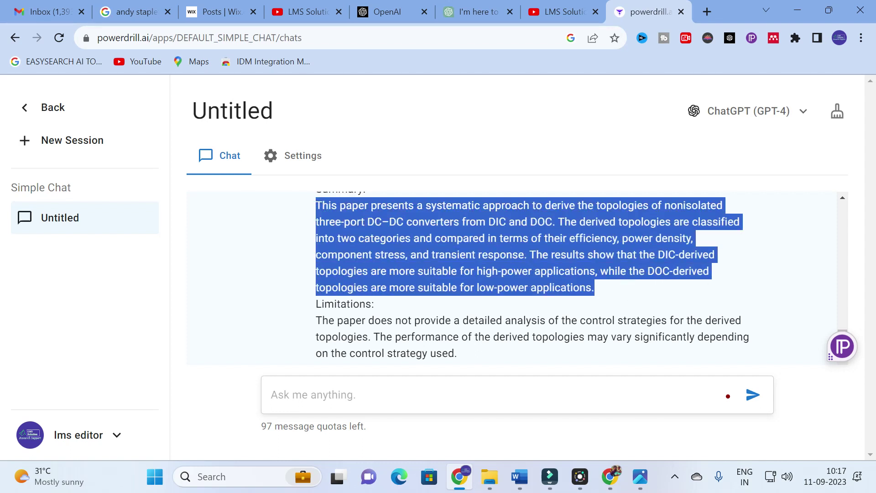
left_click(518, 256)
scroll(324, 261, "down", 3)
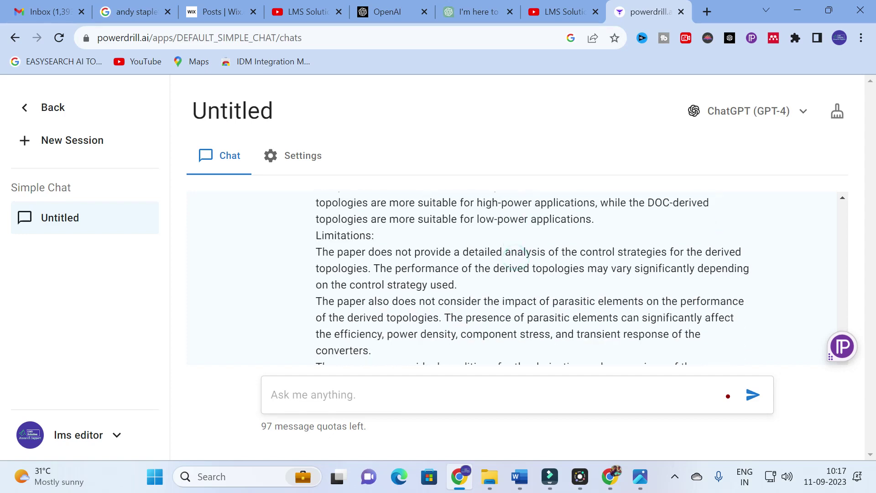
scroll(327, 246, "up", 2)
left_click_drag(315, 252, 499, 322)
scroll(525, 274, "up", 3)
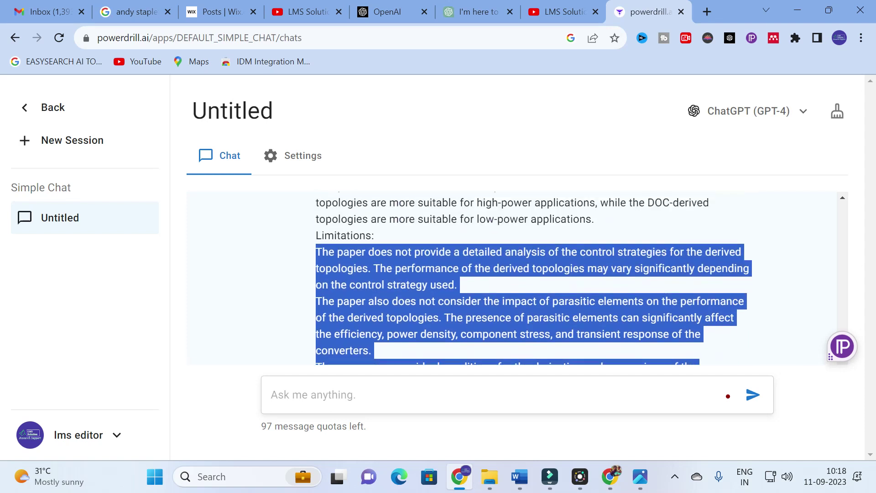
Clear the text highlight and review the first-reference question together with the opening of its answer.
left_click(386, 266)
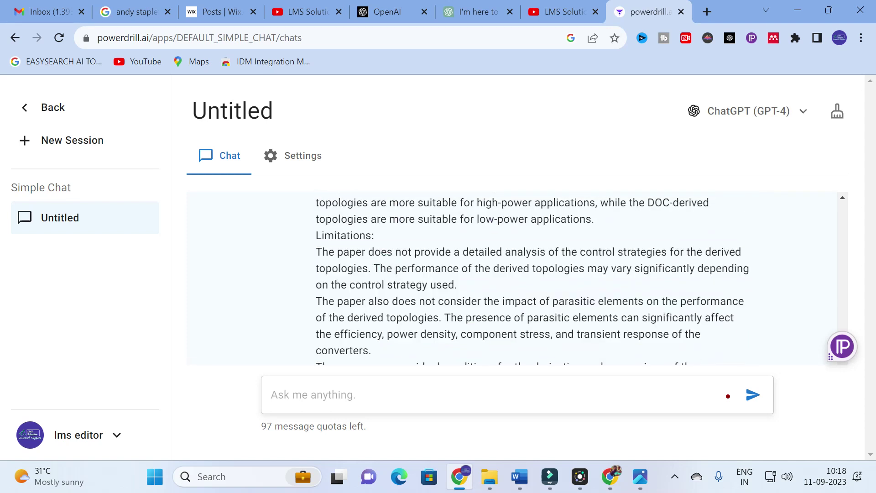
scroll(385, 269, "up", 6)
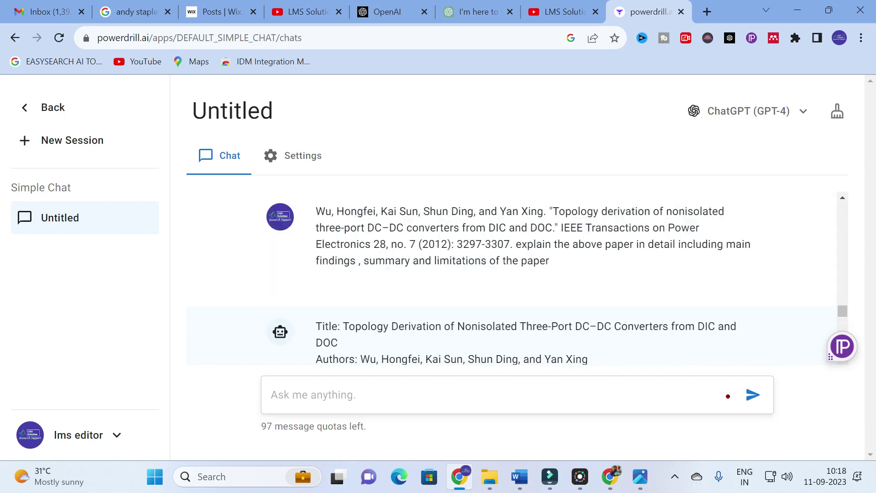
scroll(385, 269, "down", 2)
scroll(385, 269, "up", 1)
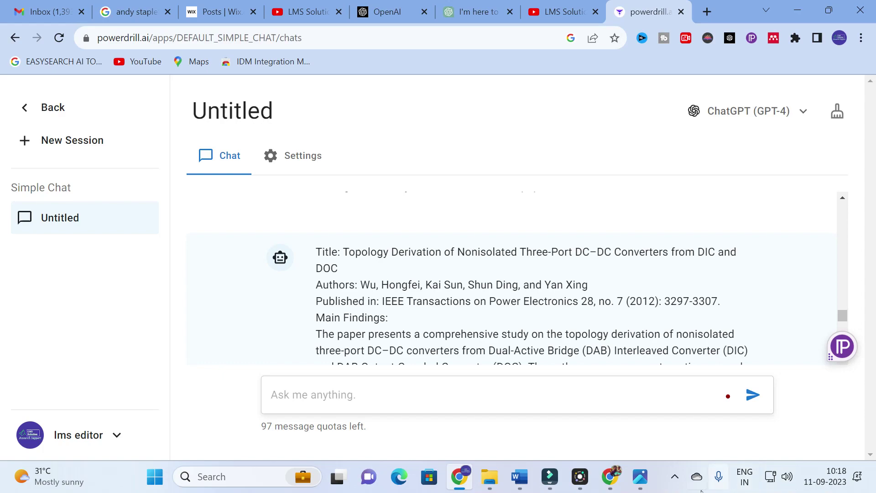
Switch to the Word manuscript and copy the whole non-isolated converter comparison table for irradiation at a constant 25°C.
left_click(476, 456)
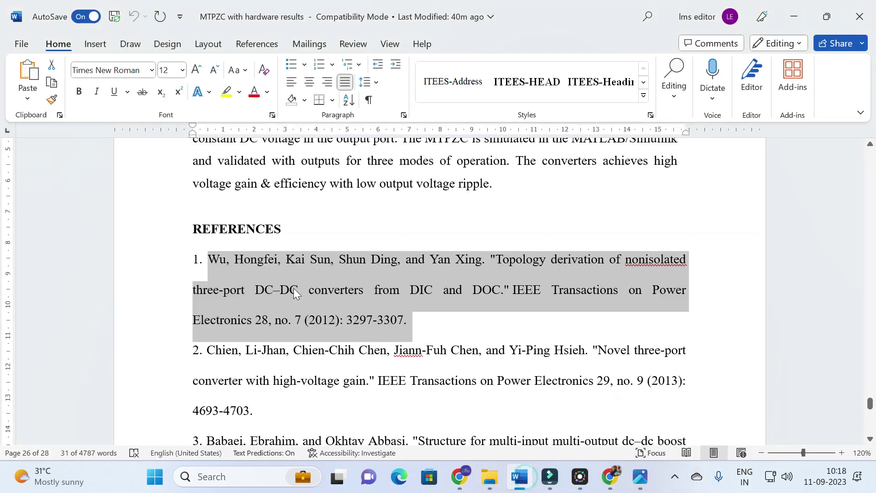
left_click(289, 250)
scroll(309, 250, "up", 10)
scroll(346, 223, "up", 15)
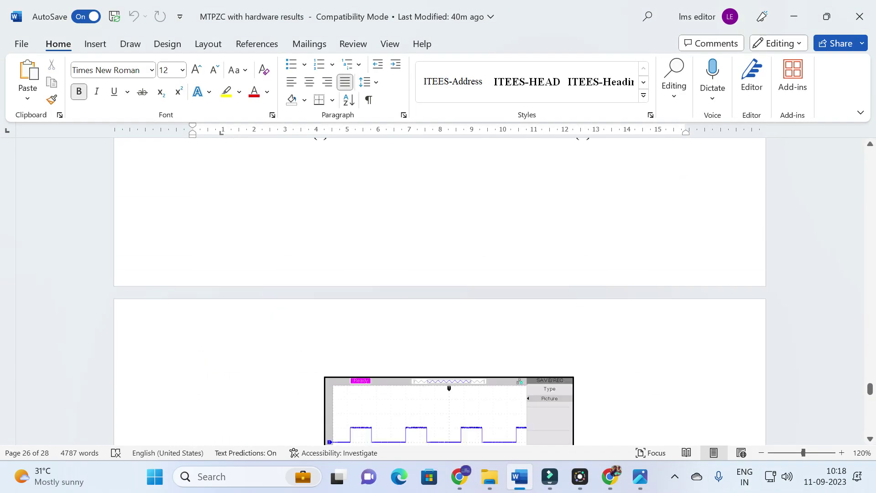
scroll(344, 204, "up", 15)
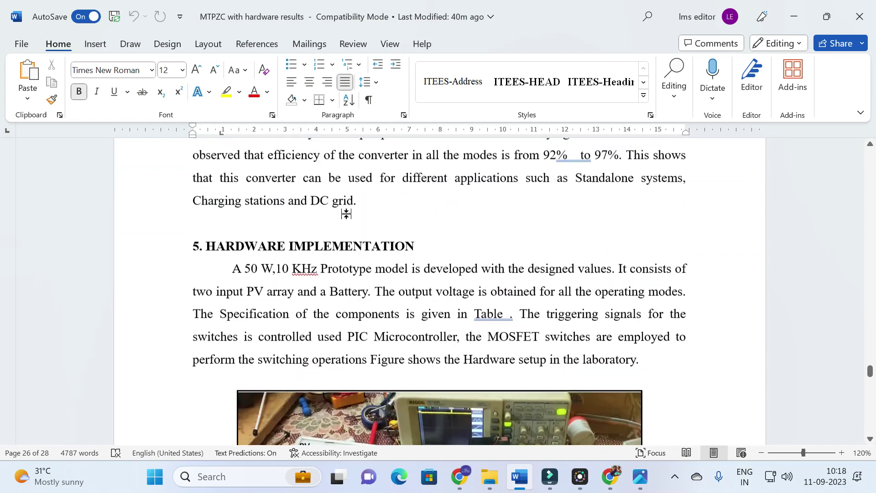
scroll(344, 204, "down", 5)
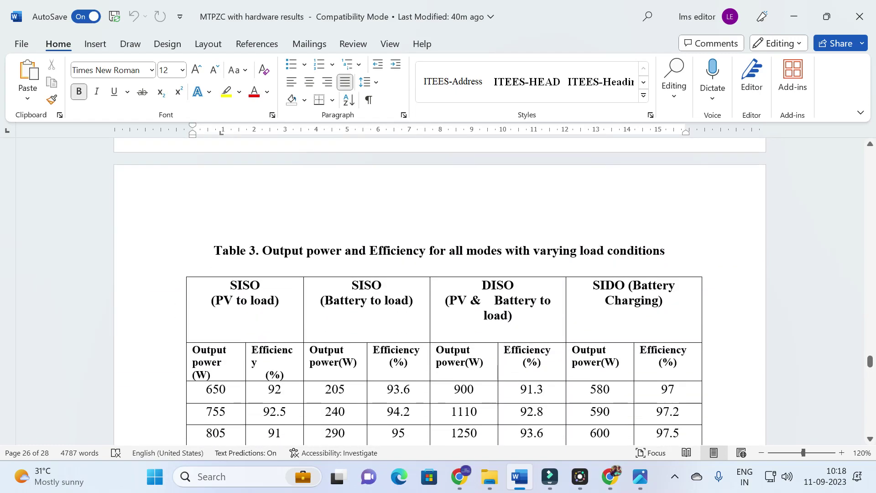
scroll(391, 207, "up", 15)
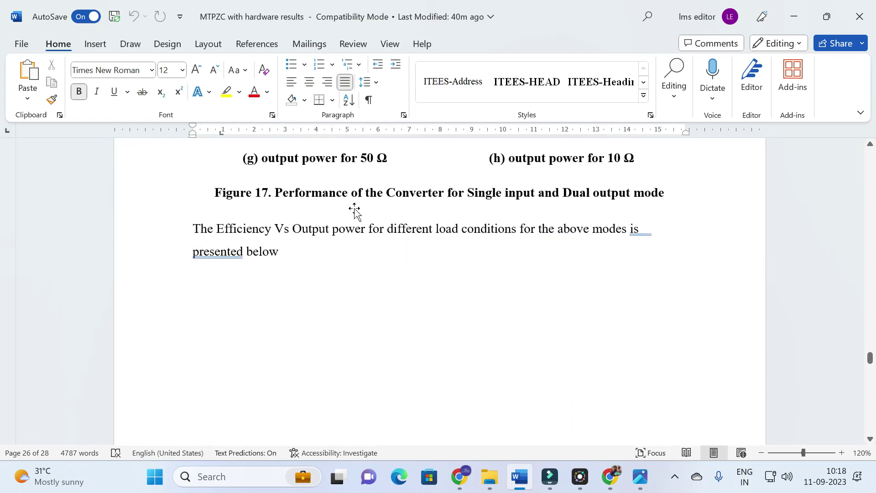
scroll(391, 208, "up", 15)
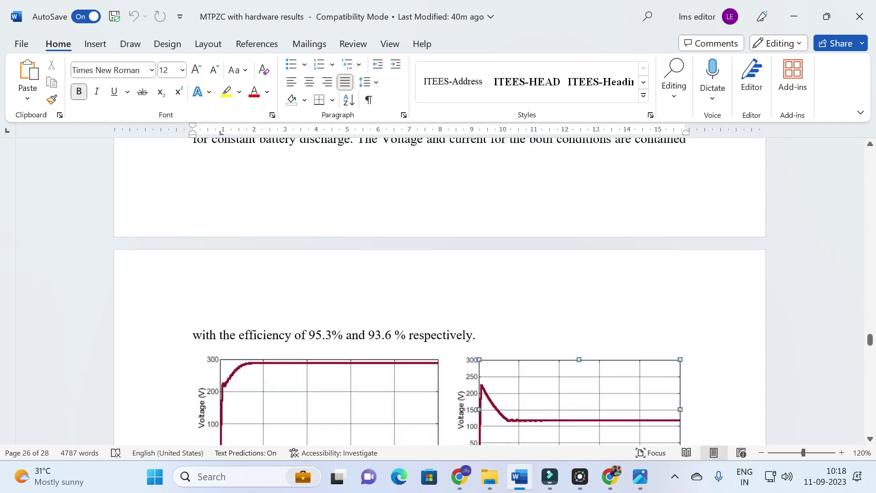
scroll(369, 251, "up", 15)
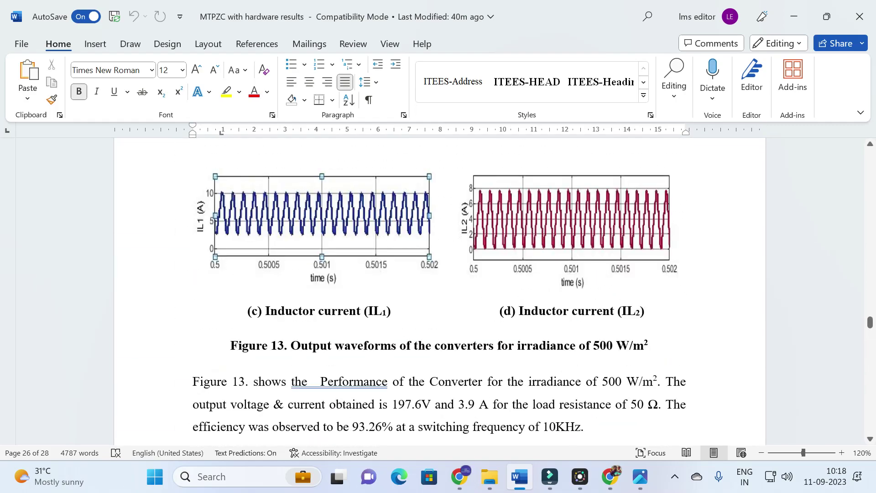
scroll(438, 292, "up", 6)
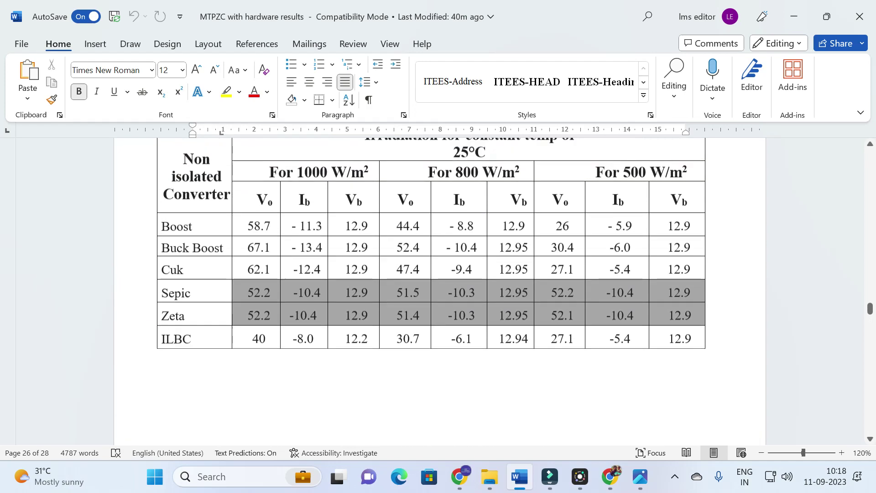
left_click(150, 199)
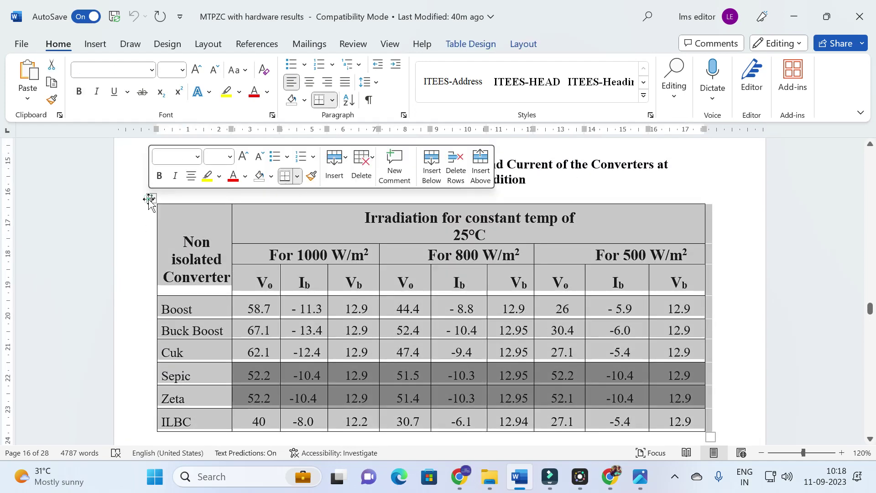
scroll(151, 197, "down", 1)
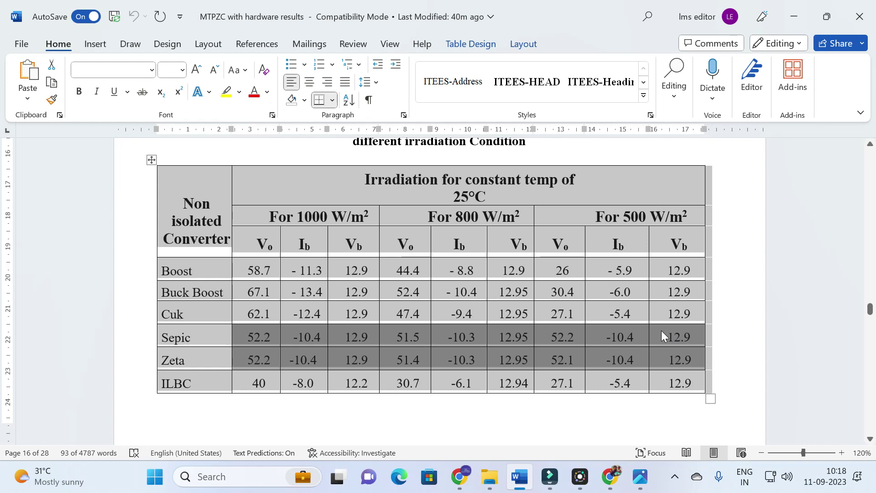
Return to Chrome, paste the converter table into the Powerdrill chat message and ask it to "summarize the above table".
left_click(460, 479)
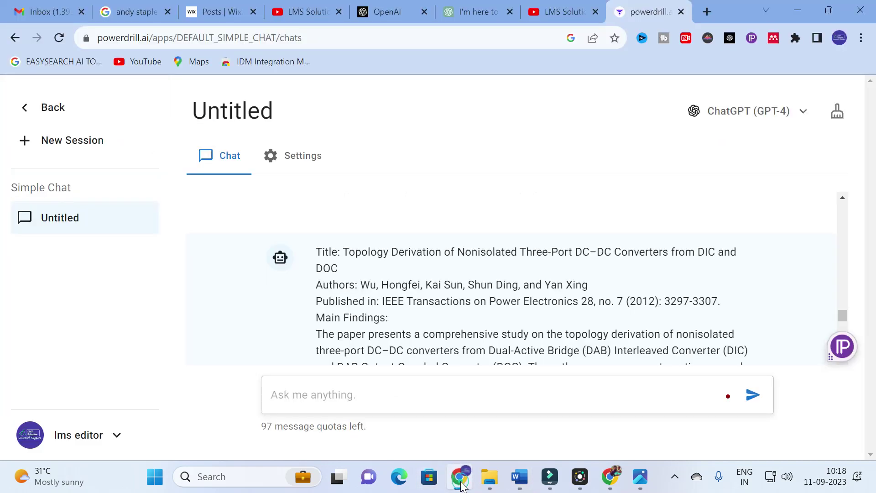
left_click(337, 395)
key("ctrl+v")
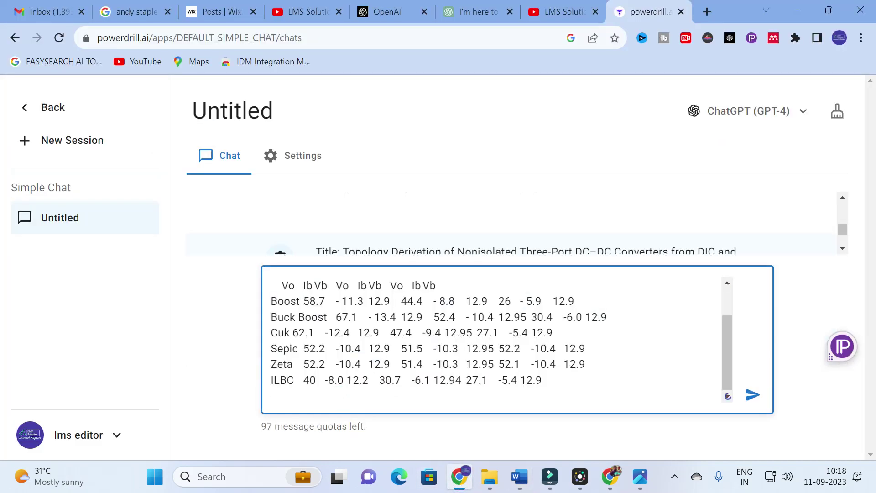
type("summarize the above table")
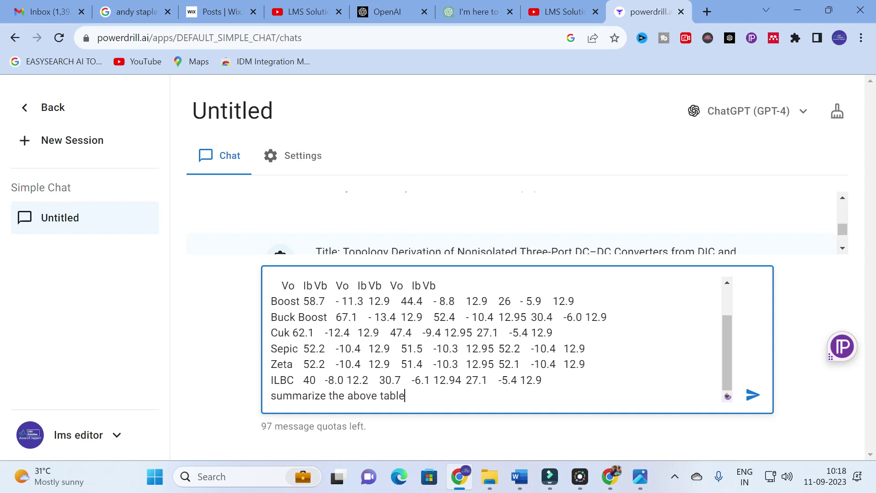
key("Return")
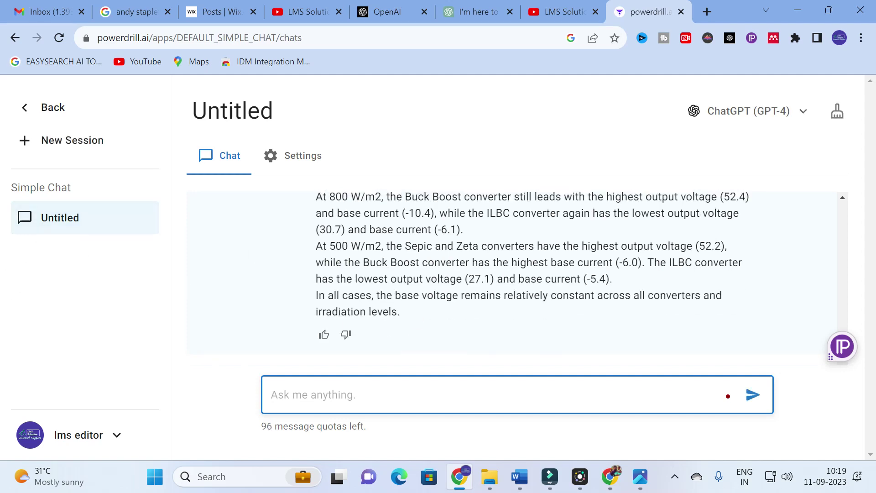
Read through the table summary covering the converters at 1000, 800 and 500 W/m2.
scroll(416, 307, "up", 3)
scroll(318, 245, "down", 2)
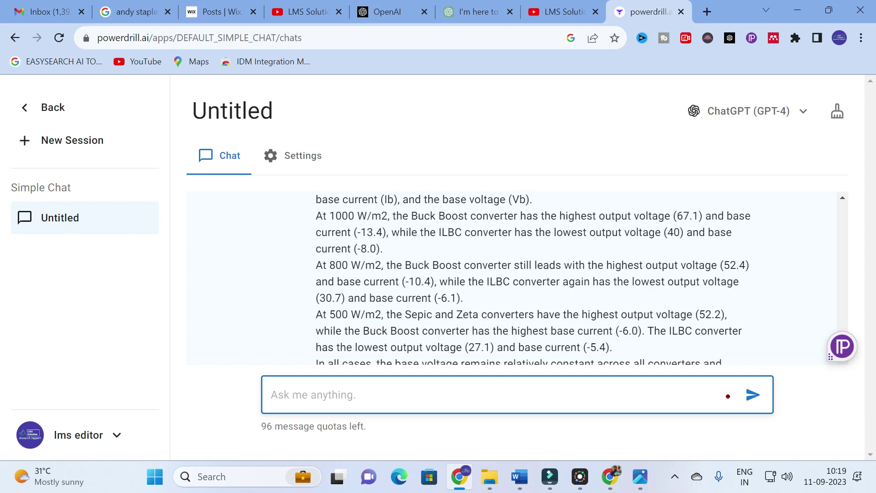
scroll(343, 192, "down", 2)
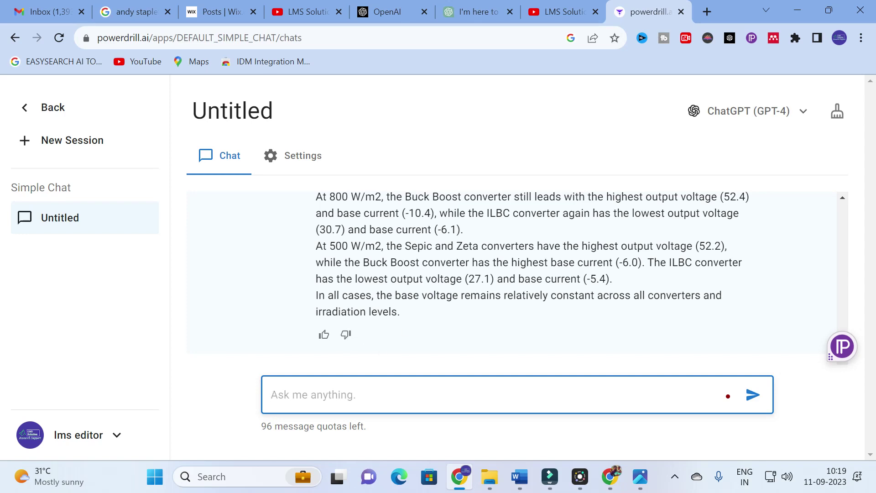
scroll(413, 285, "up", 15)
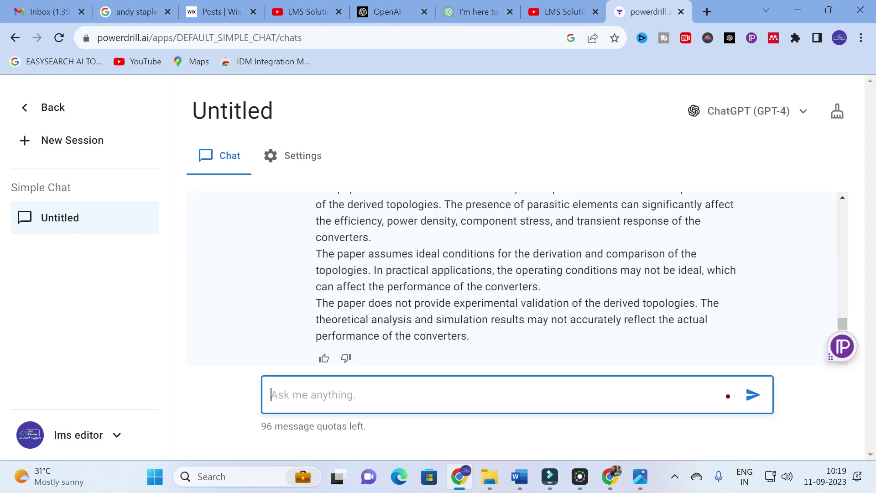
scroll(413, 285, "down", 4)
scroll(413, 286, "up", 1)
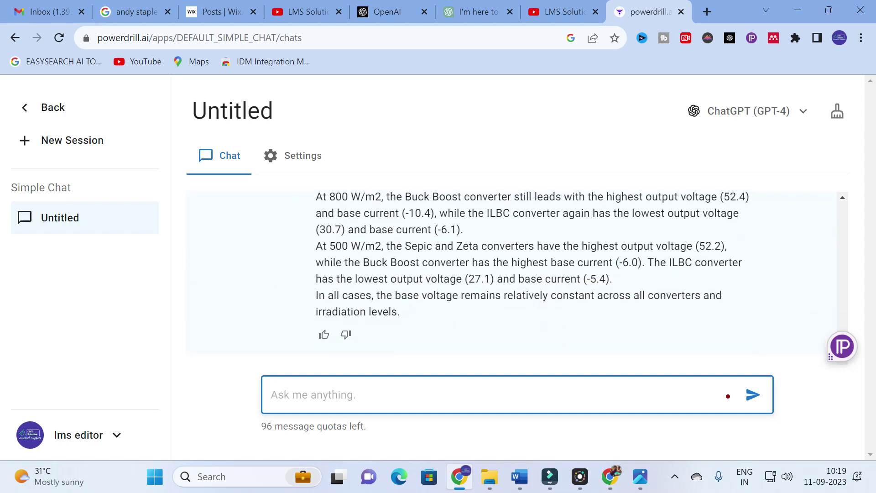
Ask the chat to "generate abstract in about 150 words for the title grid connected pv system for electric vehicle charging station".
left_click(336, 411)
type("gene")
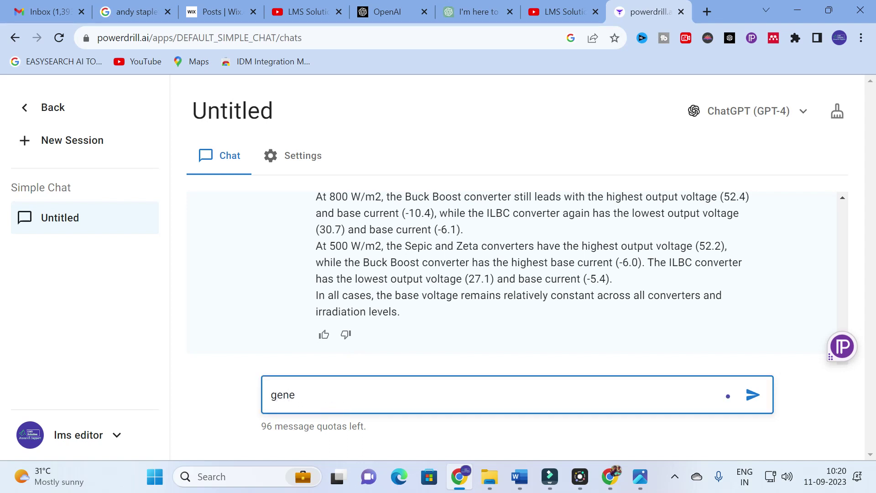
type("rate abstract in about ")
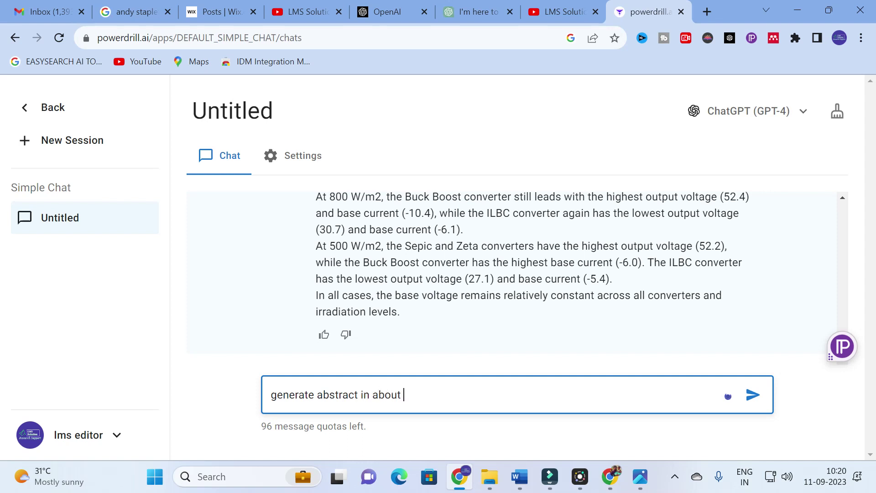
type("150 words for the ")
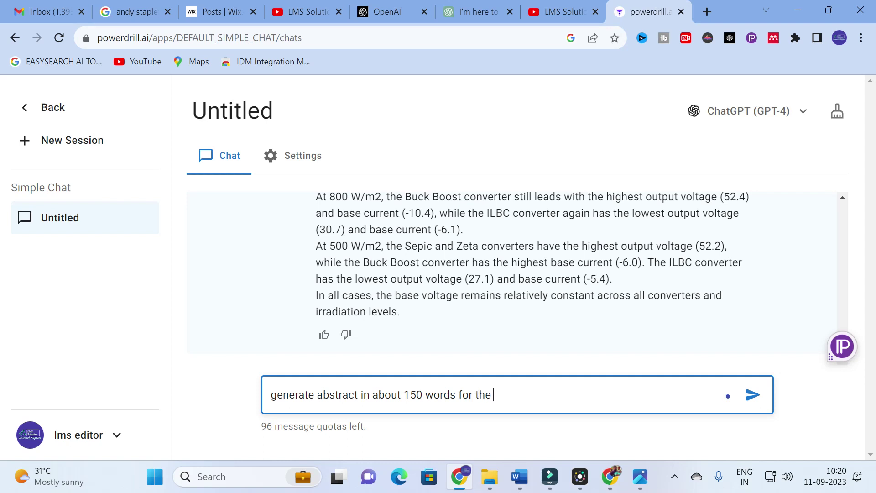
type("title gridd connected")
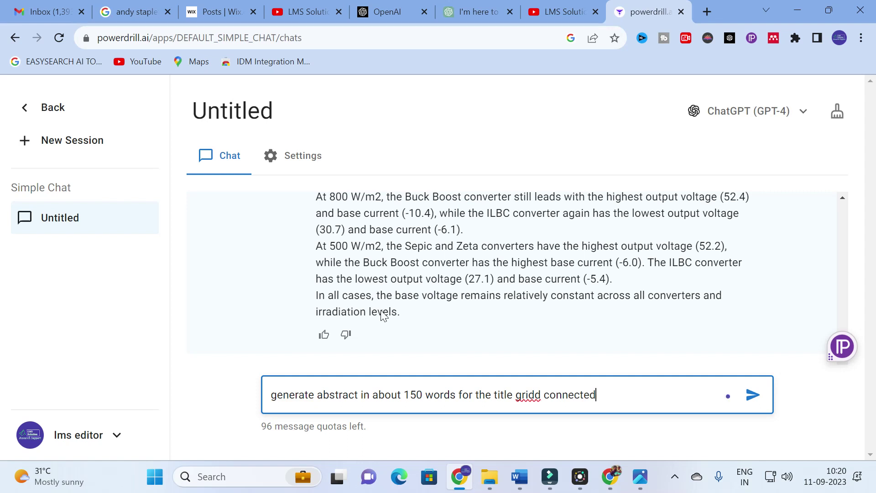
left_click(540, 393)
key("BackSpace")
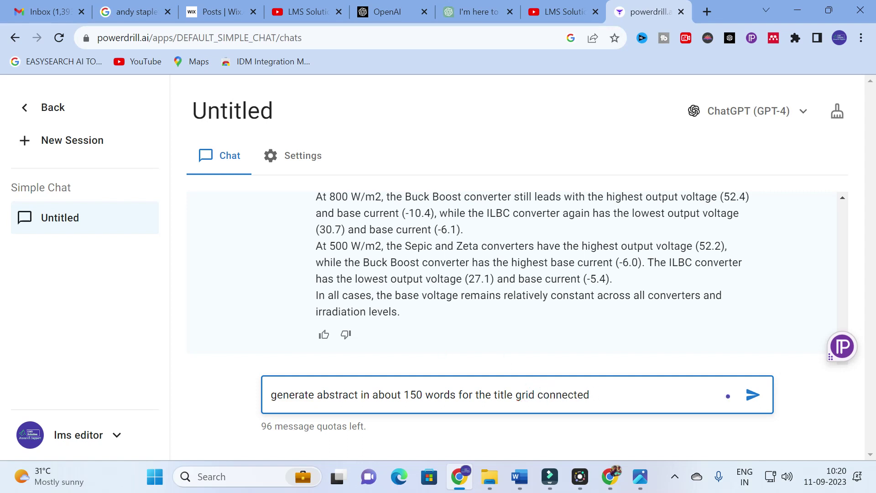
left_click(625, 388)
type("pv system for er")
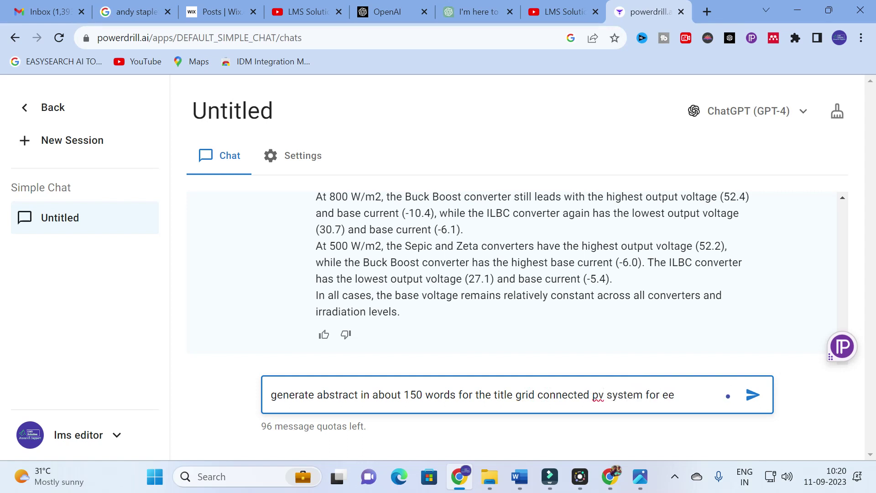
type("lectri")
type("c vehicle ch")
type("arging st")
type("ation")
key("Return")
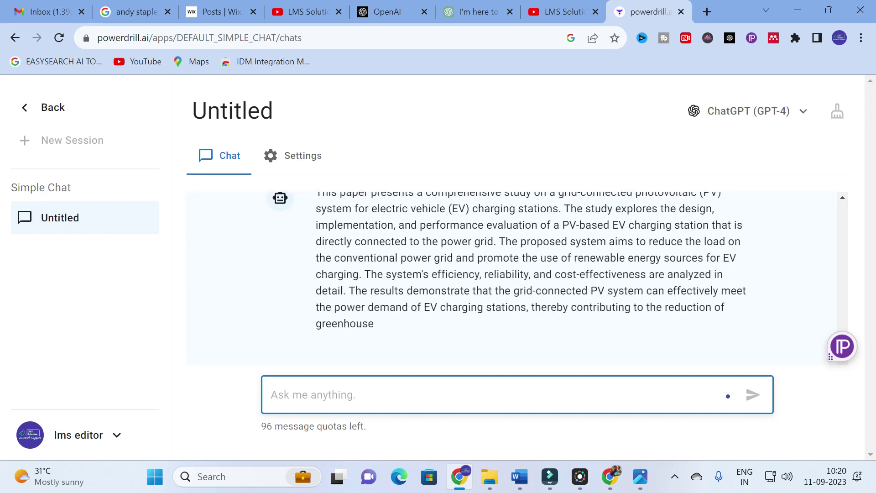
Read through the generated abstract on the grid-connected PV charging station.
scroll(440, 307, "up", 3)
scroll(440, 307, "down", 1)
scroll(511, 280, "down", 2)
scroll(511, 281, "up", 2)
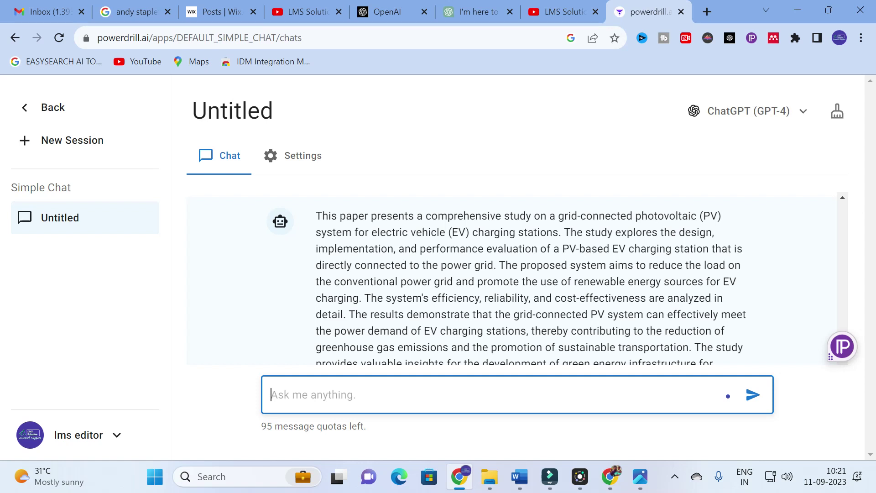
Open a new browser tab and search Google for "flowchart of pso optimixation".
left_click(706, 12)
left_click(320, 289)
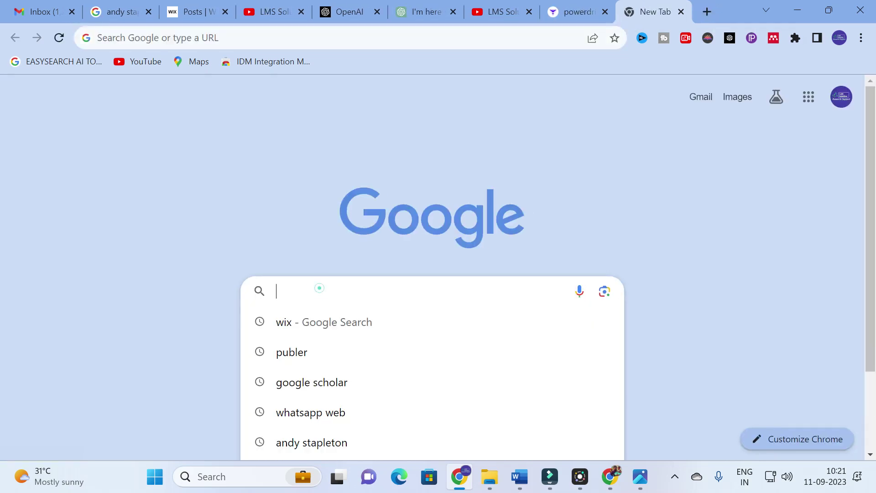
left_click(587, 5)
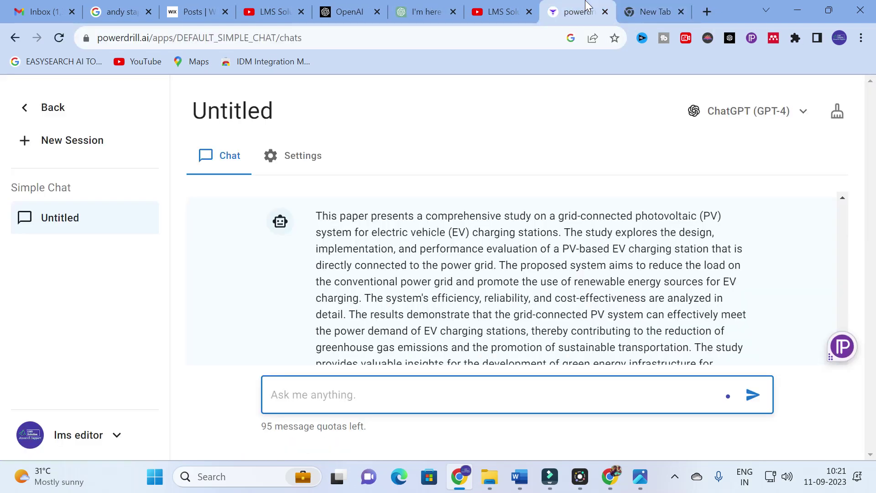
left_click(677, 5)
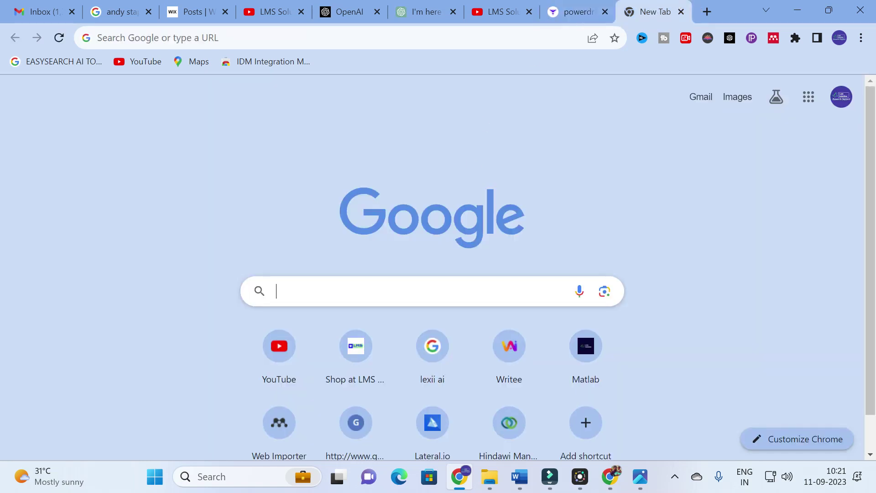
type("flowchart of")
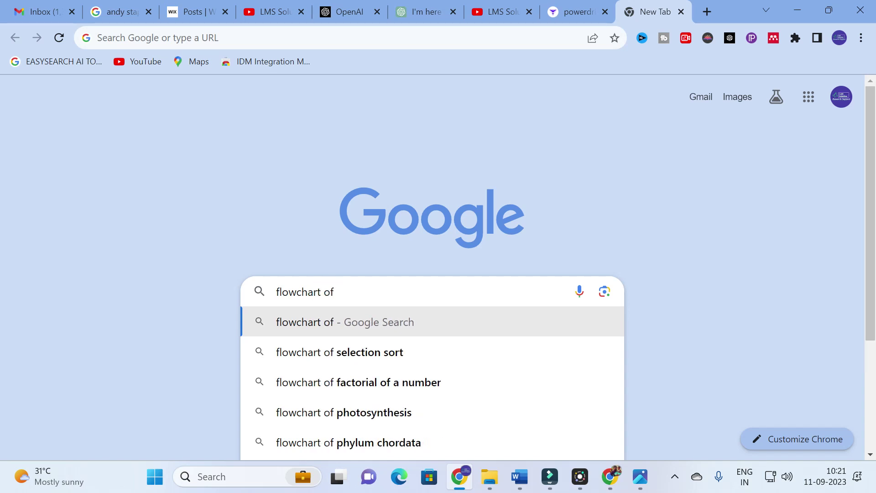
type(" pso ")
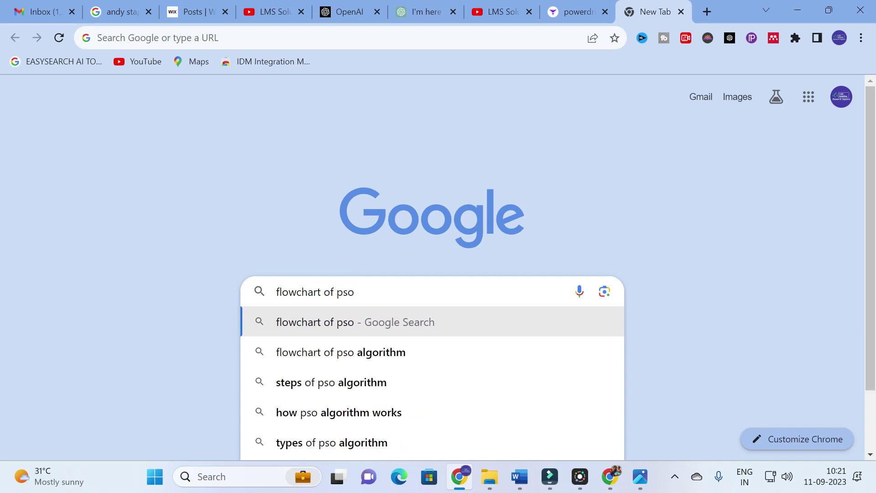
type("optimixation")
key("Return")
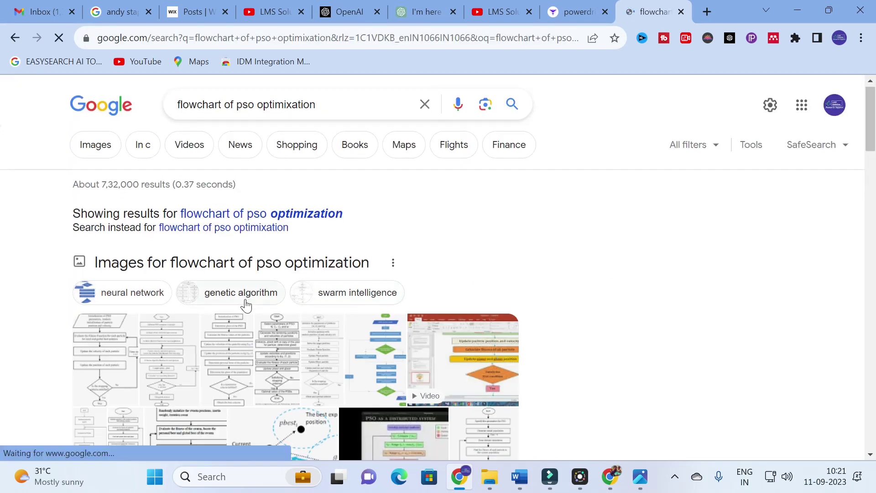
Open the ResearchGate "Flowchart of PSO algorithm" image from the search results and copy its share link address.
scroll(246, 305, "down", 3)
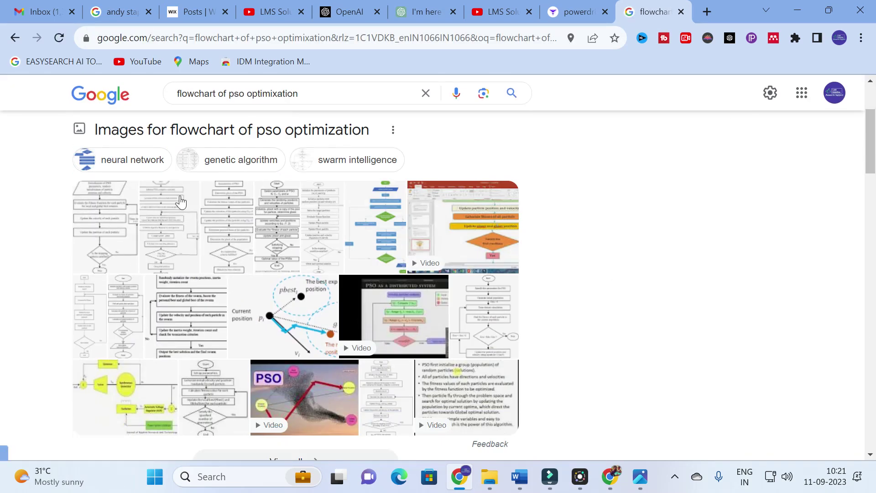
left_click(169, 205)
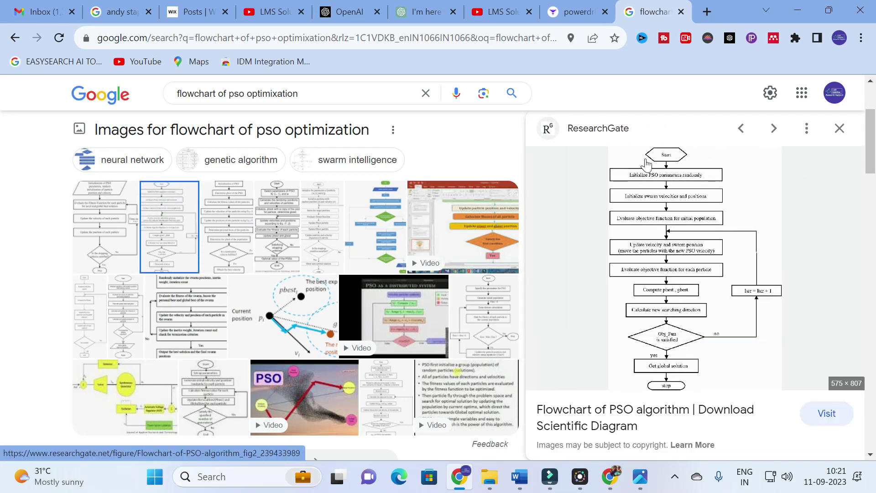
scroll(600, 256, "down", 1)
scroll(676, 305, "up", 1)
left_click(806, 128)
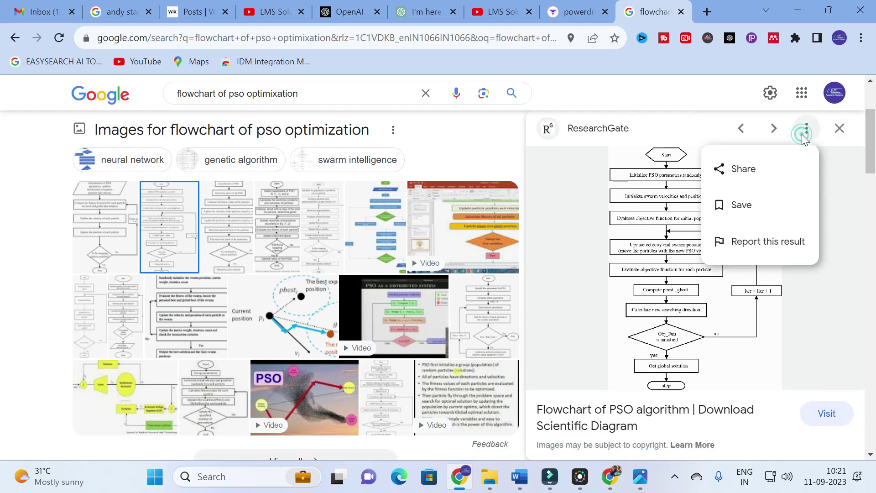
left_click(741, 168)
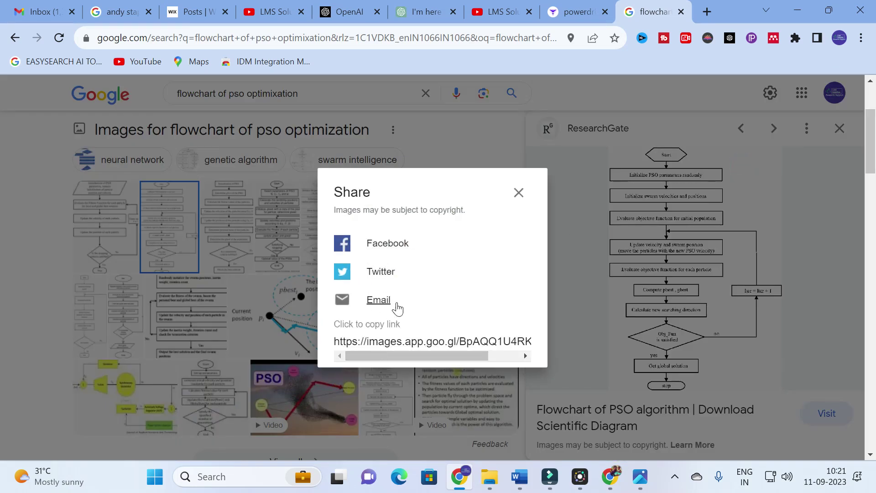
scroll(392, 315, "down", 3)
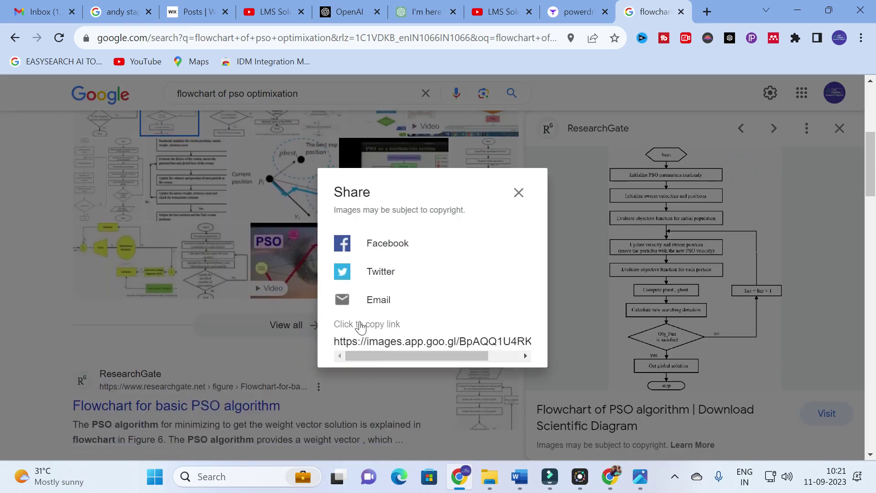
right_click(346, 347)
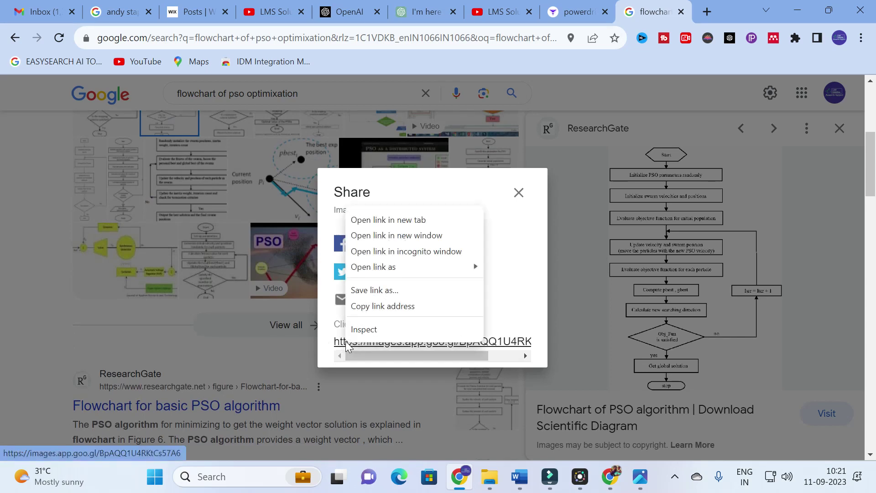
left_click(386, 306)
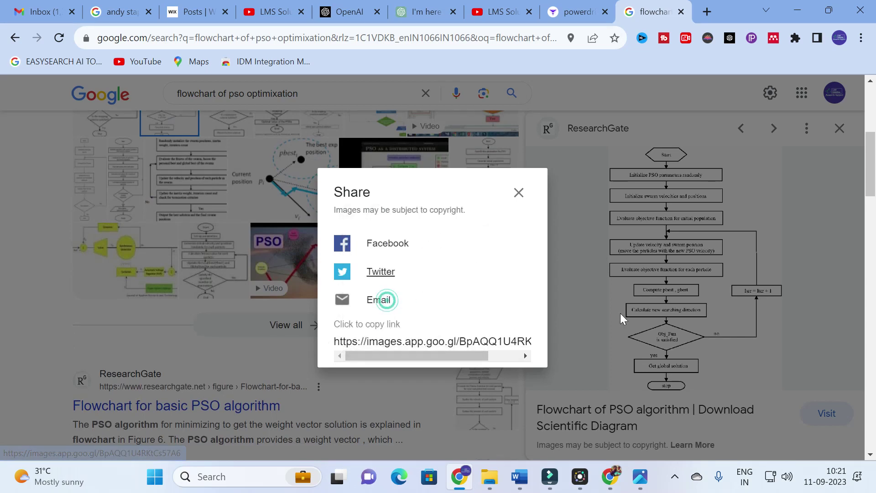
left_click(577, 12)
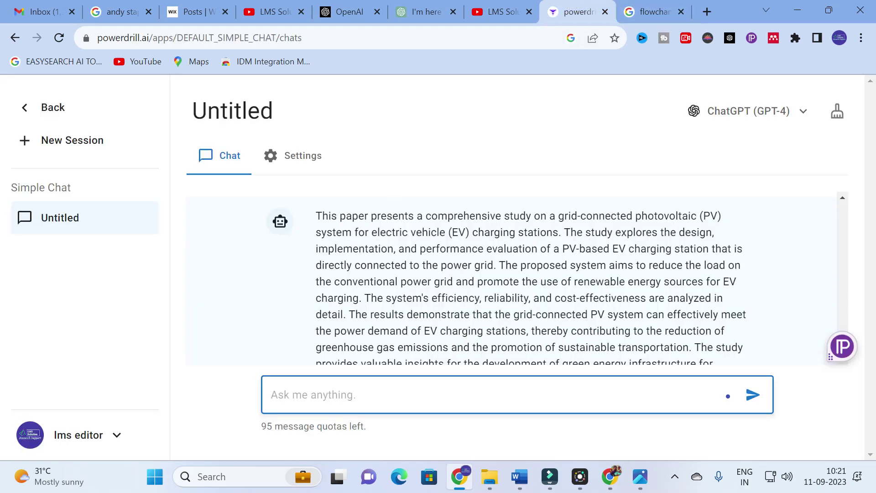
type("https://images.app.goo.gl/BpAQQ1U4RKtCs57A6")
type("explain the flochart")
key("BackSpace")
key("BackSpace")
key("BackSpace")
key("BackSpace")
key("BackSpace")
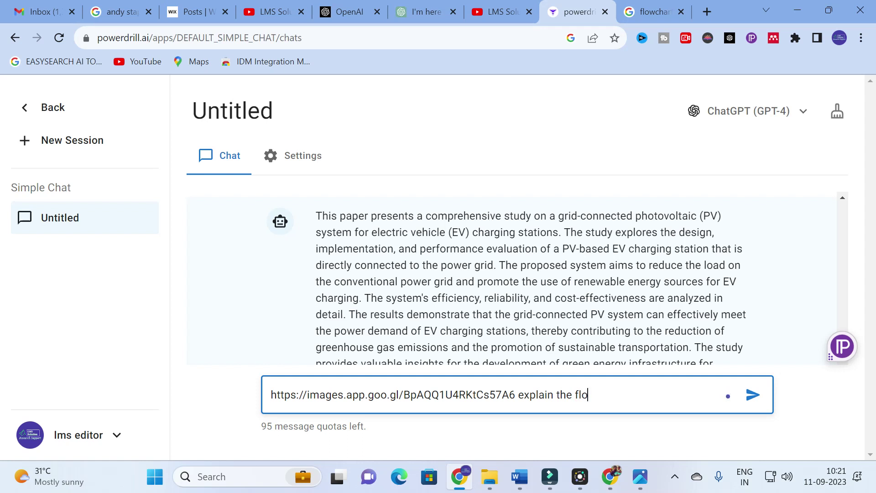
type("owchart in detail")
key("Return")
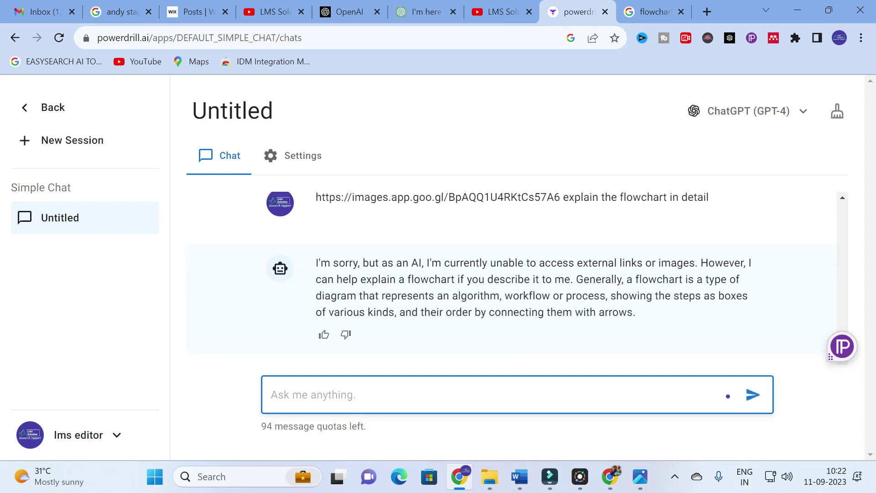
Send the same image link to the chat with the request "explain the picture".
type("https://images.app.goo.gl/BpAQQ1U4RKtCs57A6")
type("explain the picture")
key("Return")
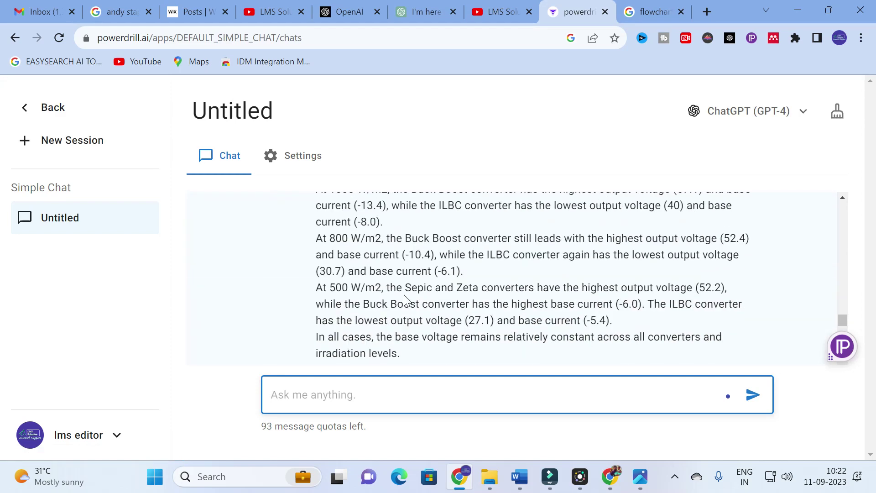
Review the conversation back to its first question on renewable energy and check which datasets the chat can use.
scroll(404, 299, "up", 15)
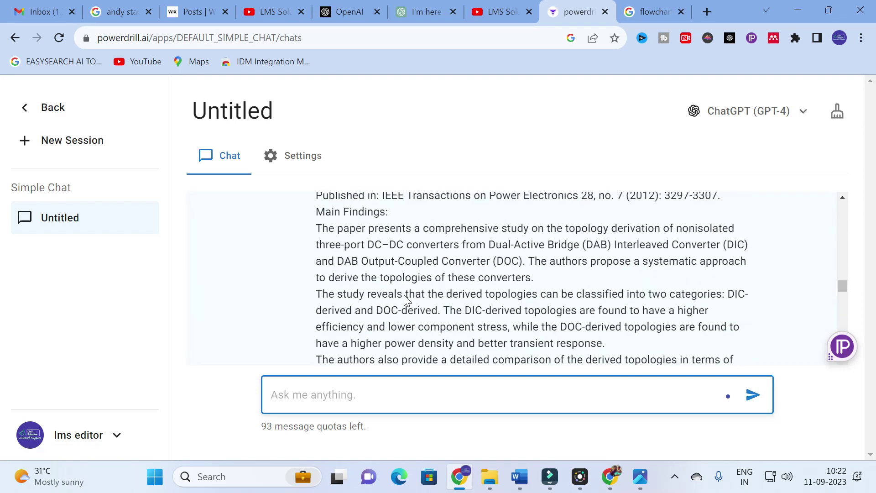
scroll(387, 291, "up", 5)
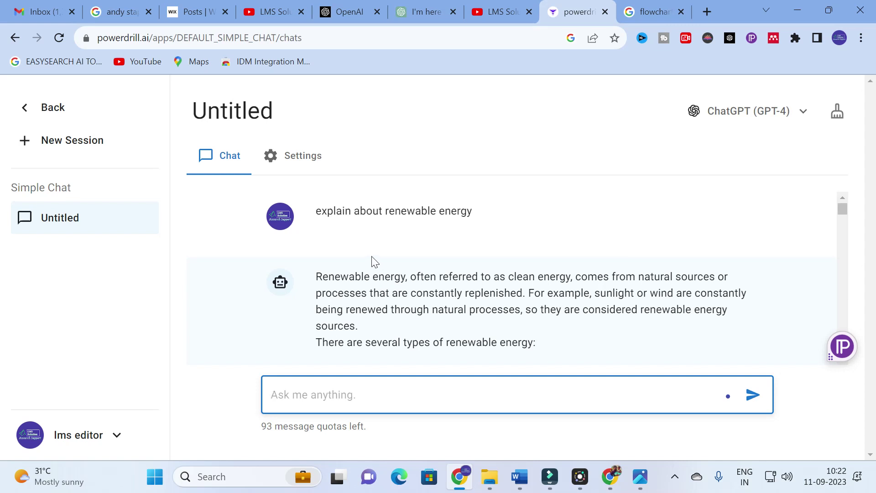
left_click(801, 120)
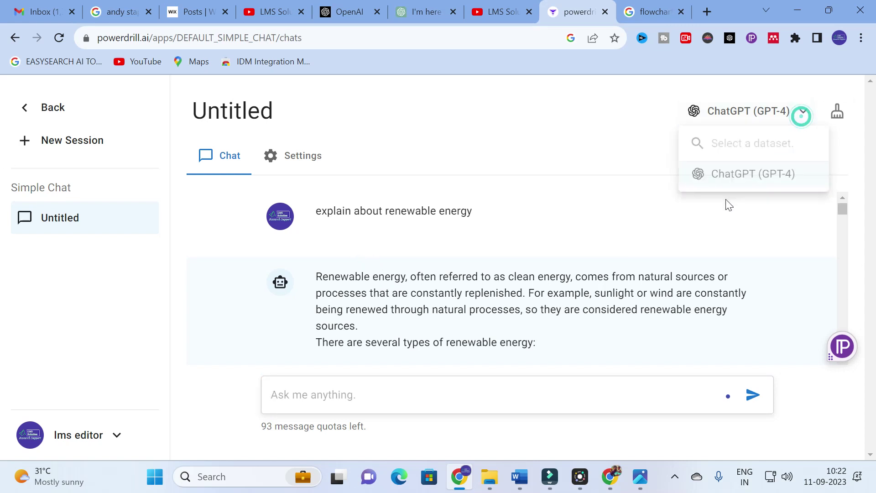
left_click(689, 111)
left_click(688, 112)
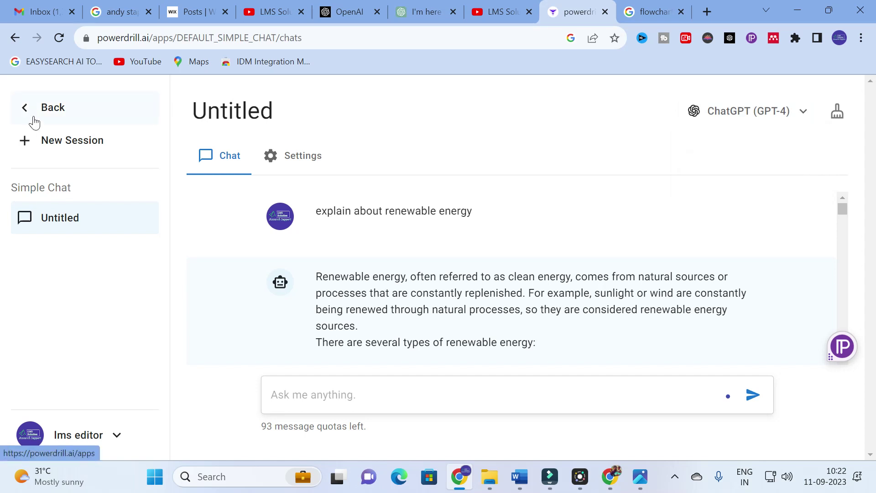
Leave the chat for the Datasets page, start a new dataset and look over the stages of the creation wizard.
left_click(56, 115)
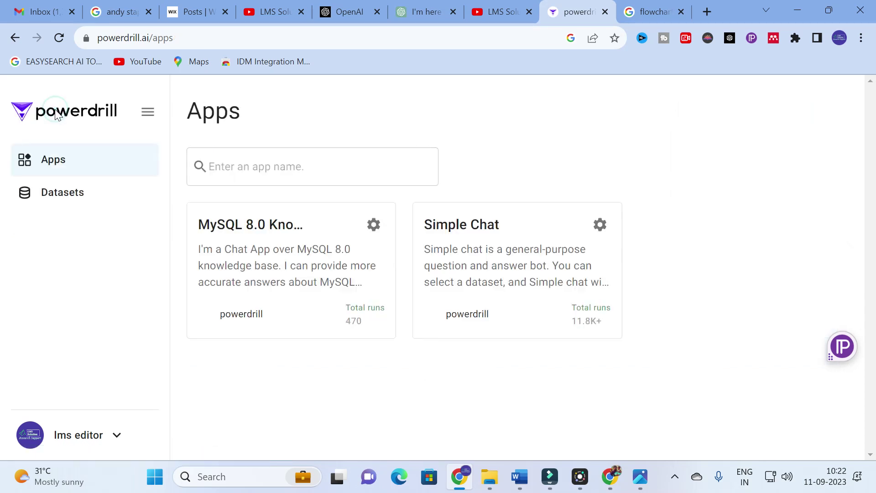
left_click(75, 198)
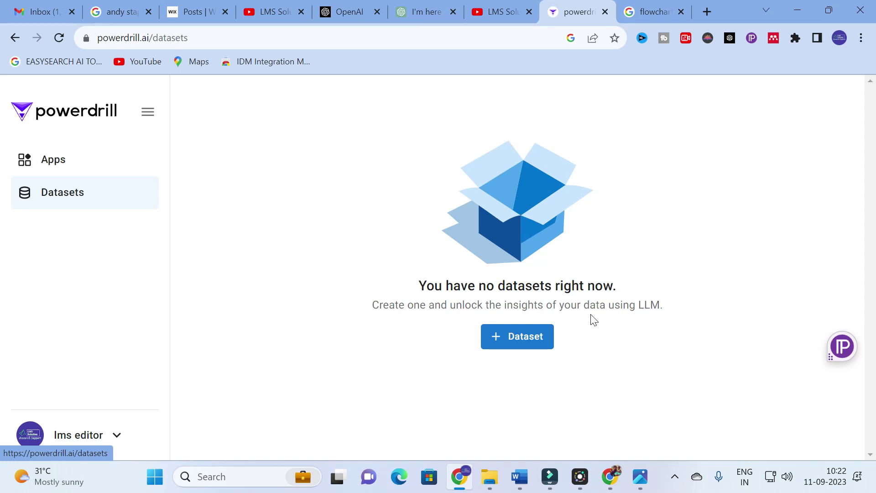
left_click(529, 345)
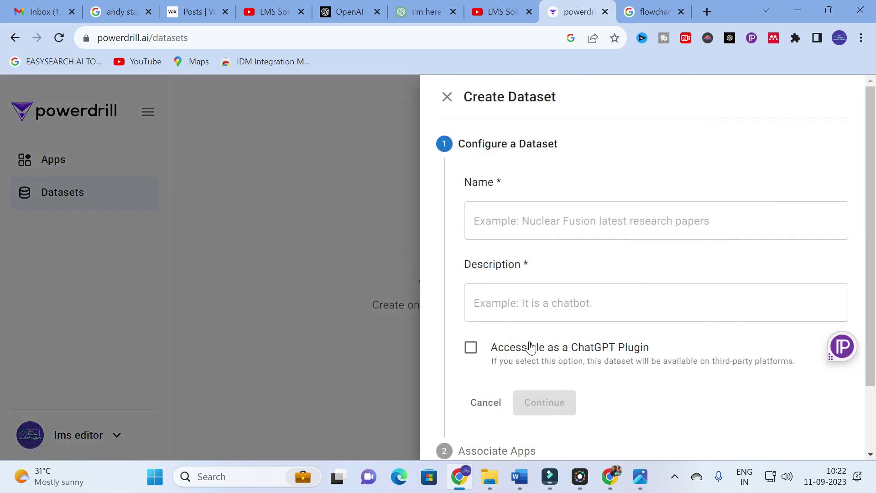
scroll(541, 303, "down", 2)
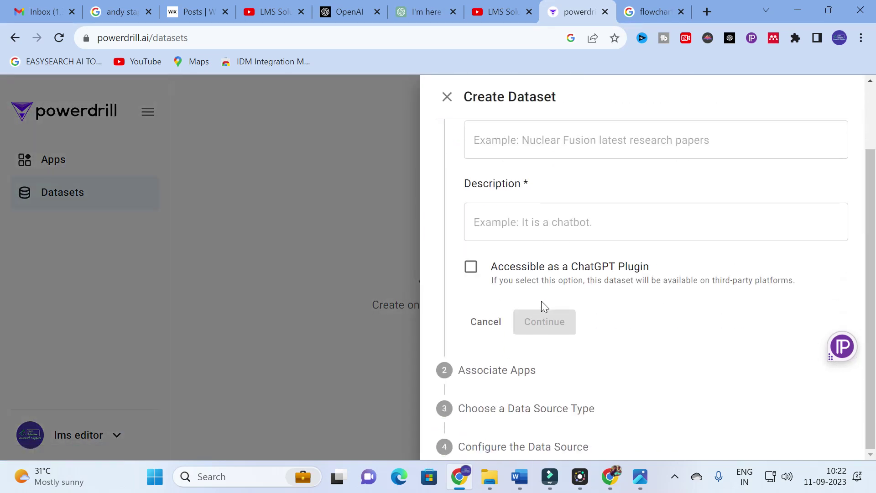
scroll(532, 318, "up", 2)
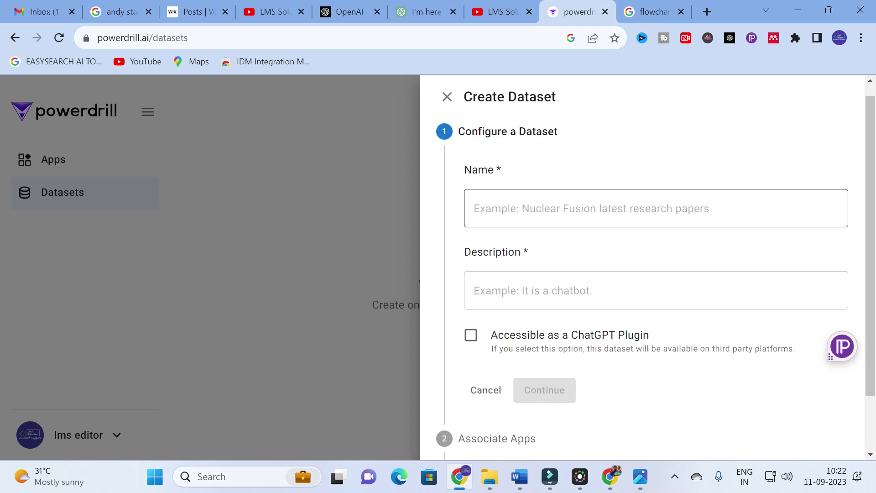
Try out the dataset configuration by enabling "Accessible as a ChatGPT Plugin" and attempting to open the following wizard stages.
left_click(504, 205)
left_click(504, 294)
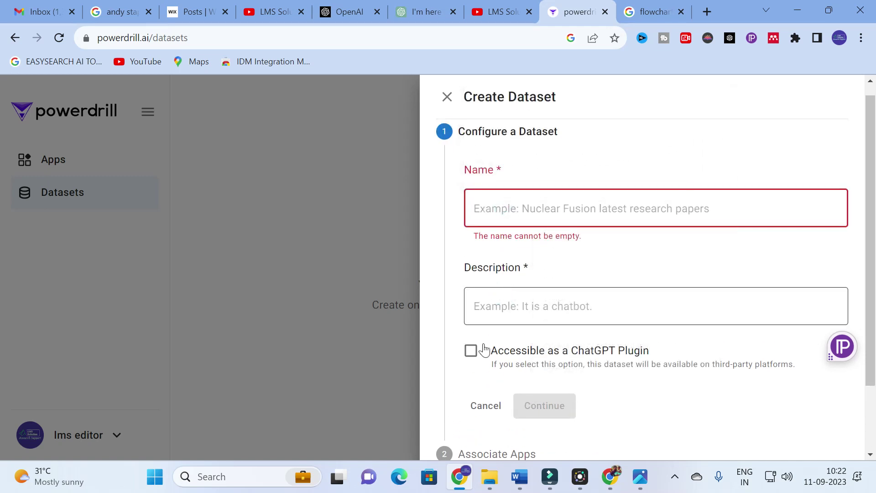
left_click(469, 353)
scroll(562, 331, "down", 2)
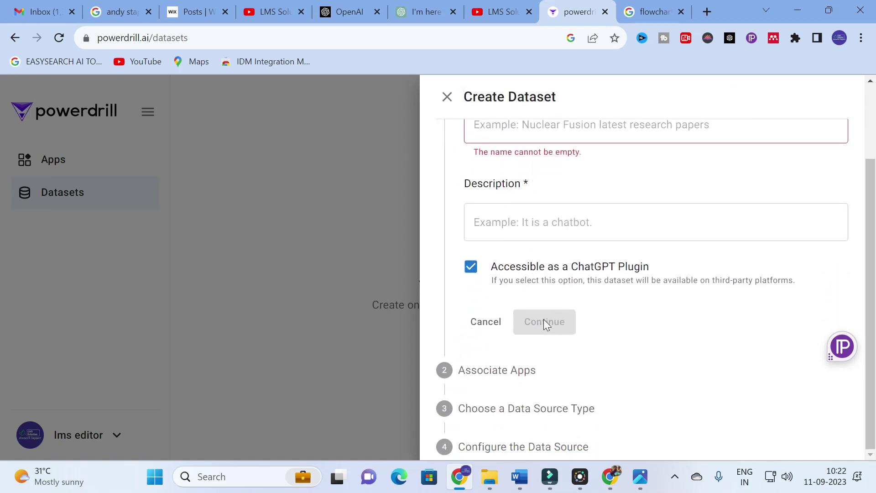
left_click(508, 373)
left_click(511, 408)
scroll(662, 257, "up", 3)
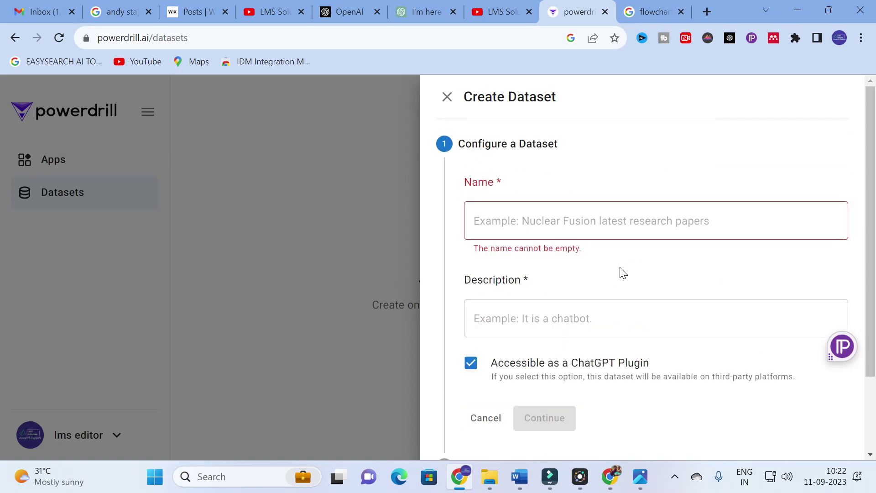
Exit the dataset creation wizard and confirm discarding its configuration.
left_click(447, 98)
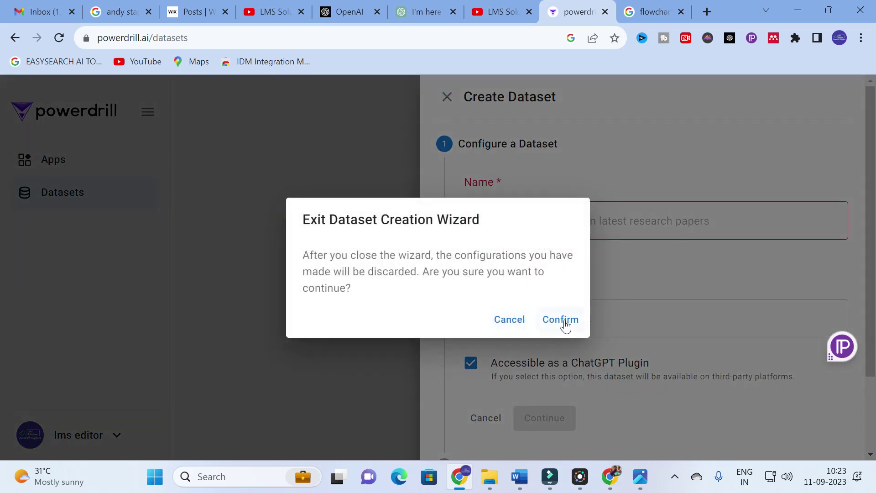
left_click(509, 318)
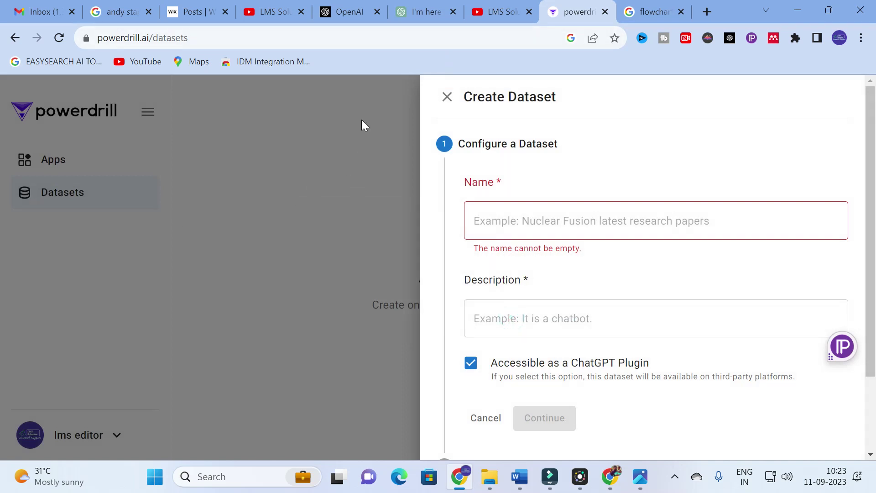
left_click(447, 97)
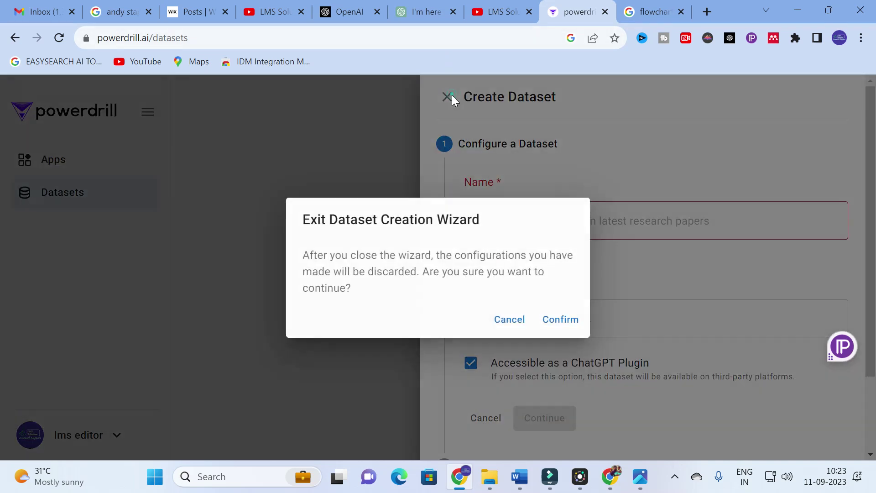
left_click(560, 320)
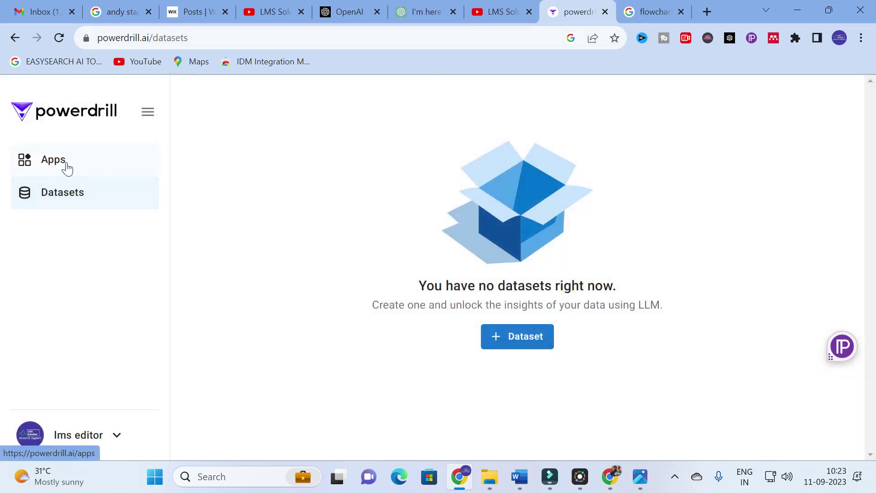
Collapse and restore the navigation sidebar, and return to the Apps overview.
left_click(148, 113)
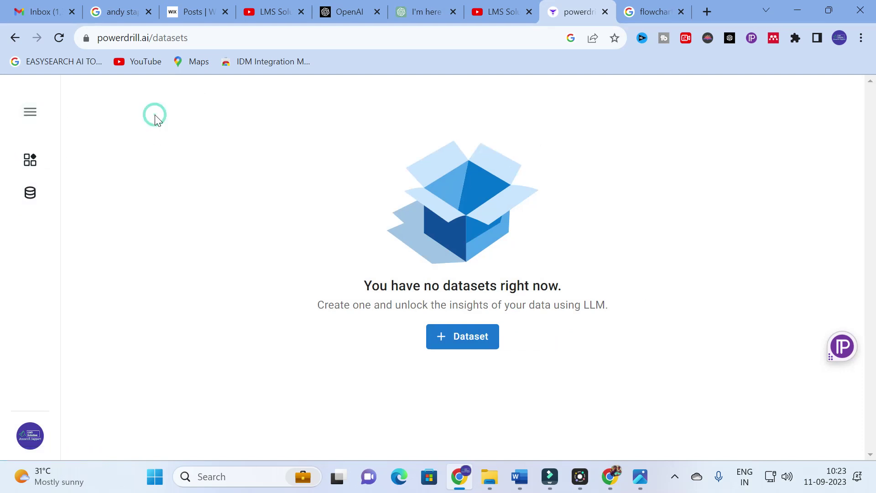
left_click(30, 112)
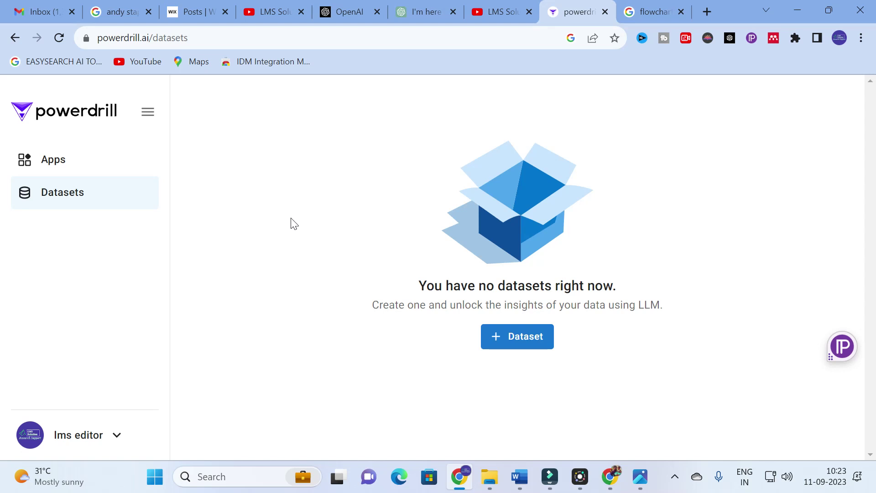
left_click(148, 113)
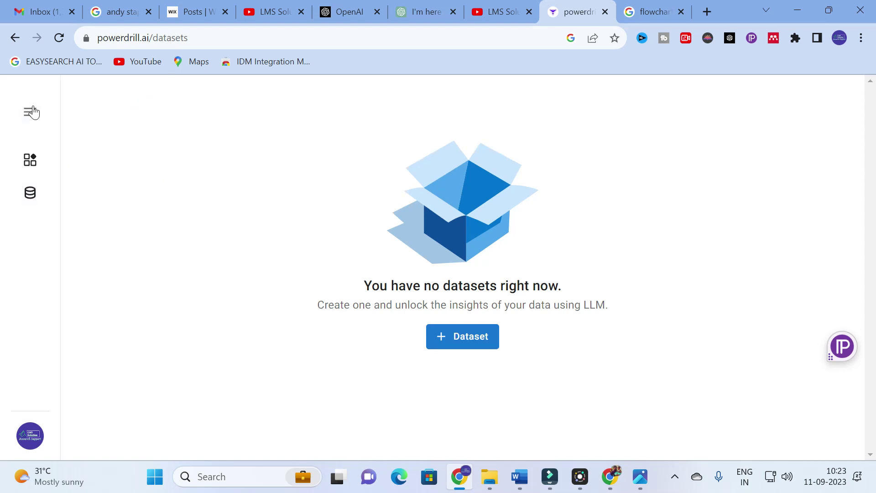
left_click(30, 112)
left_click(47, 155)
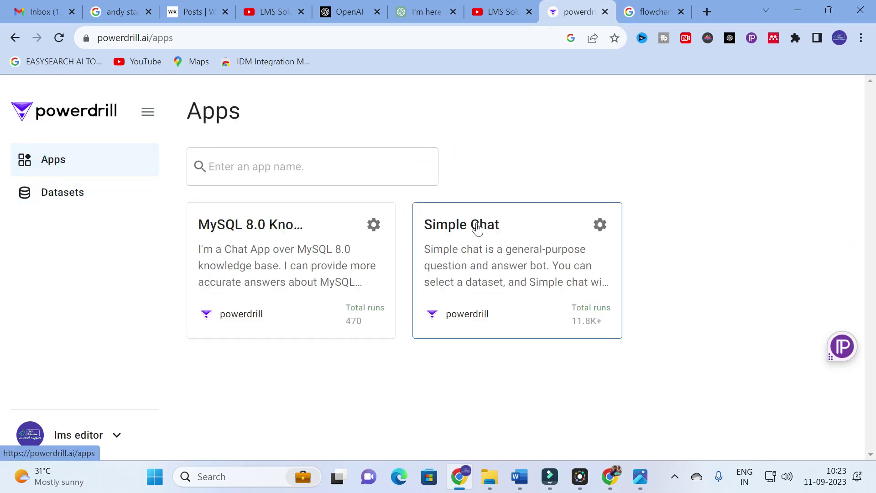